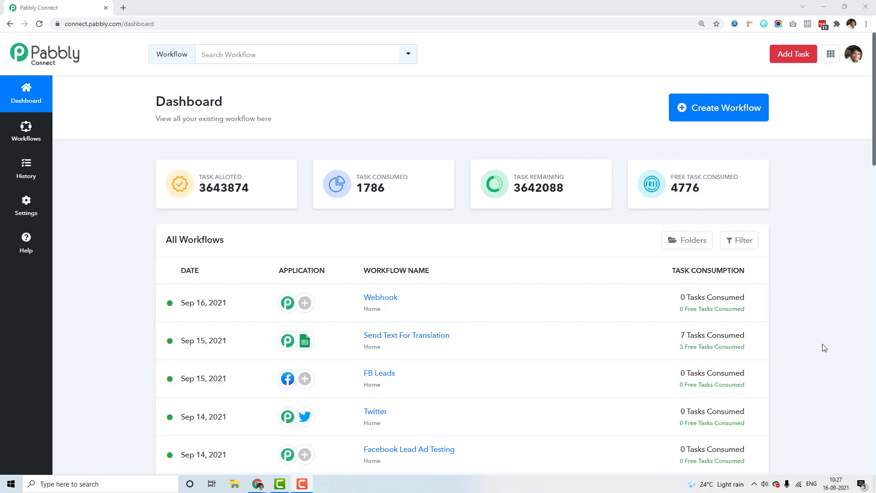
Create a new workflow named "Facebook Lead Ads to Google Sheets"
click(716, 109)
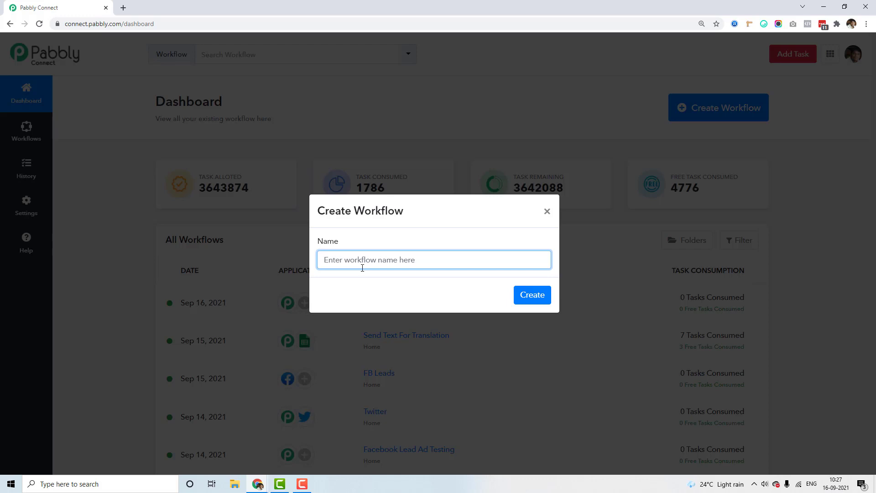
text(Facebook Leads Ads to Google Sgee)
key(BackSpace)
key(BackSpace)
key(BackSpace)
text(heets)
key(Return)
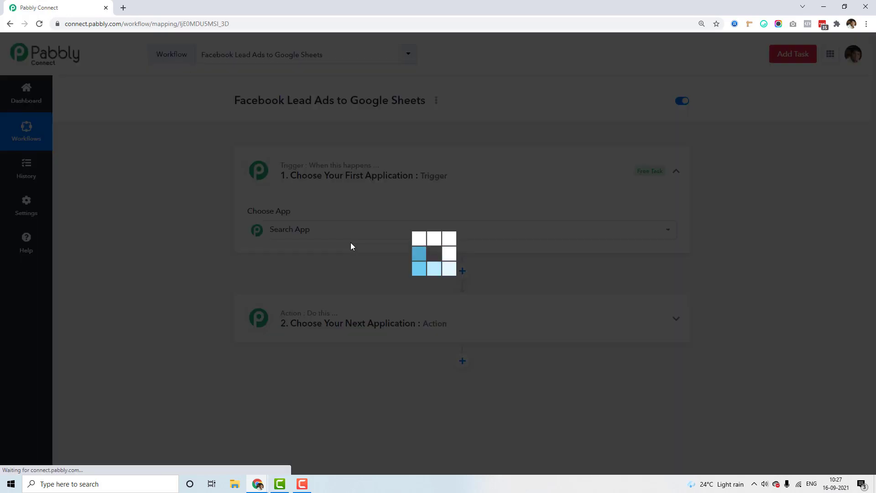
Set the trigger application to Facebook Lead Ads with the event New Lead in any Form (Instant)
text(faceb)
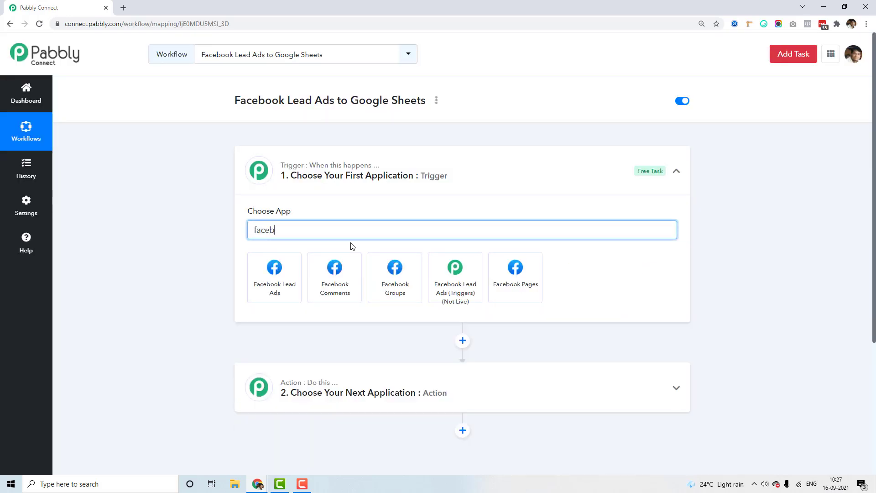
click(278, 288)
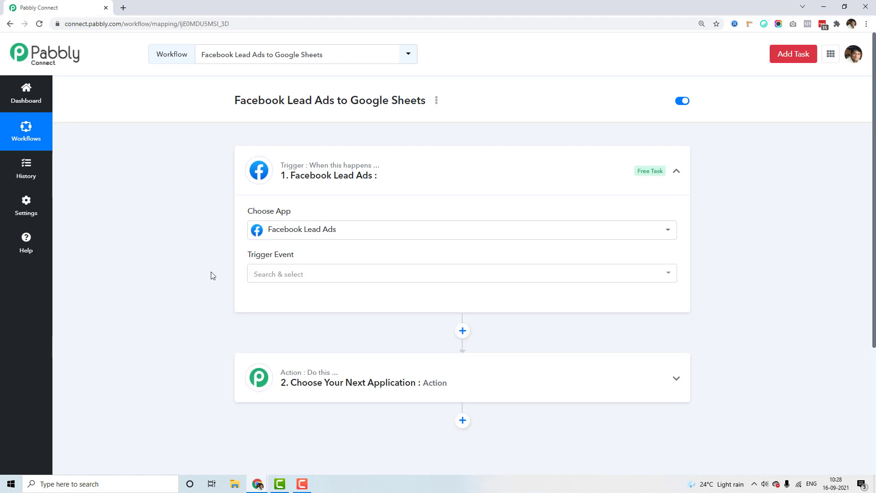
scroll(213, 271, down, 1)
click(282, 230)
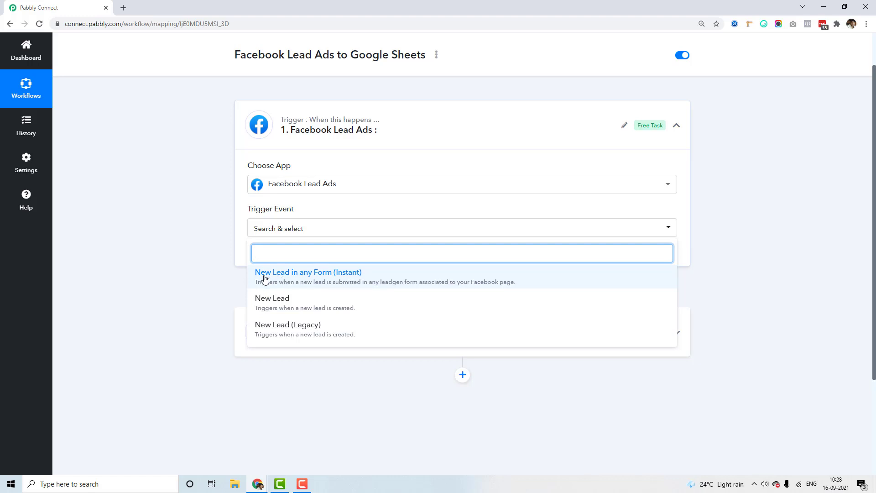
click(344, 280)
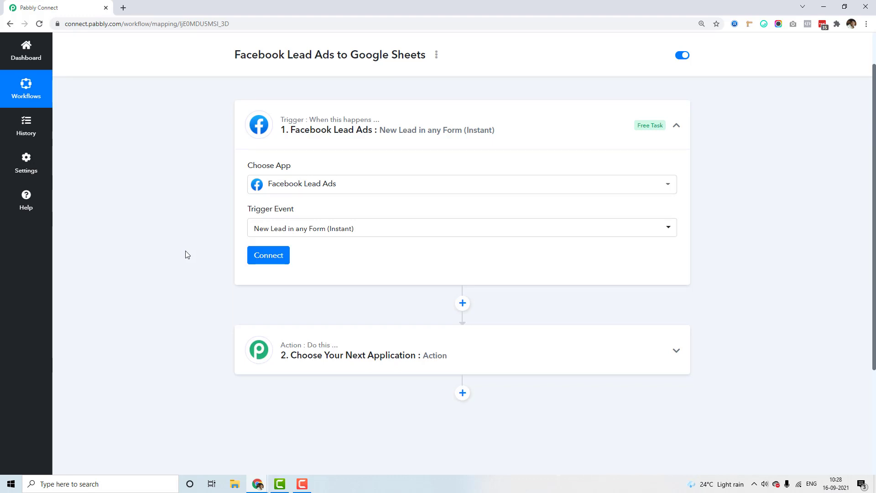
Connect the trigger to Facebook Lead Ads by adding and authorizing a new connection
click(270, 259)
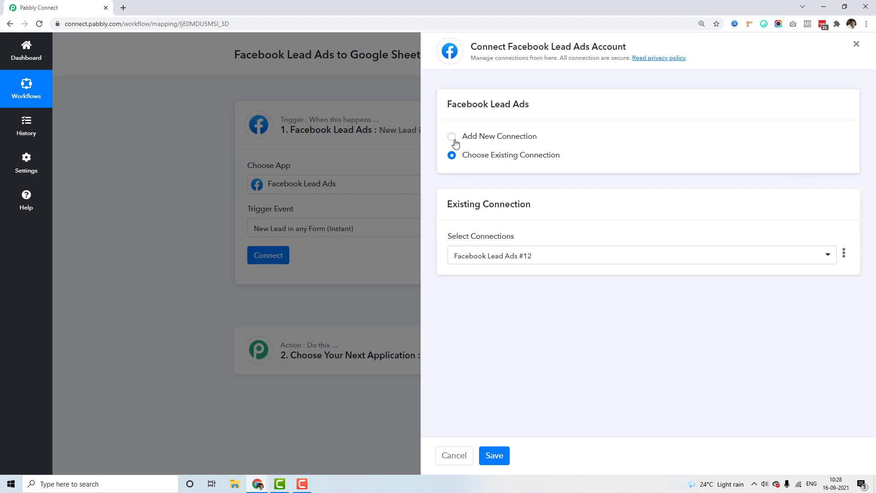
click(452, 138)
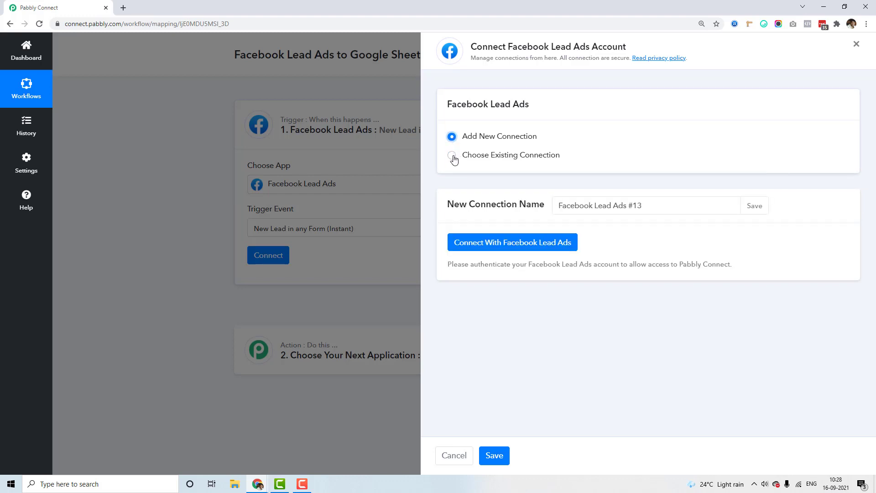
click(452, 157)
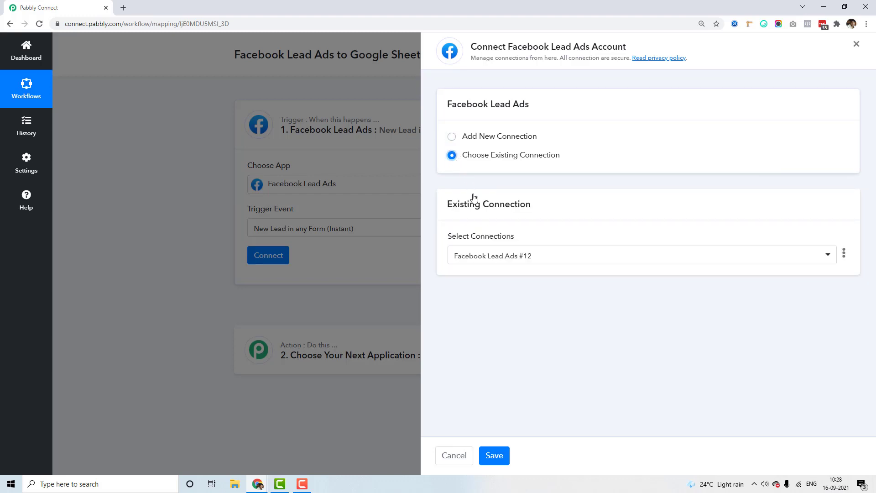
click(453, 138)
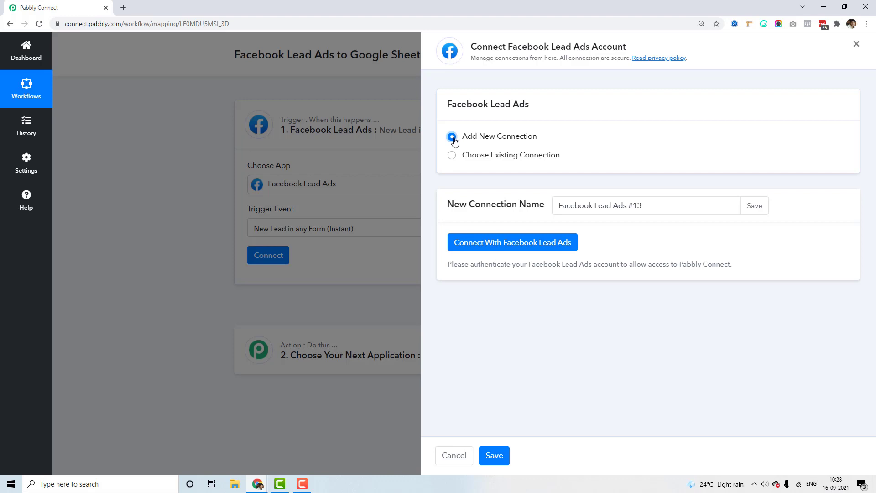
click(499, 244)
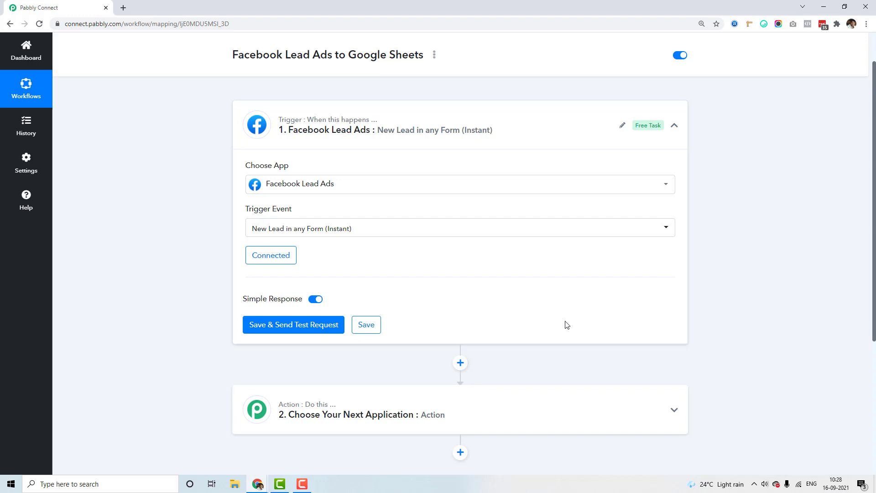
Save the trigger, send a test request, and switch to Facebook's Lead Ads Testing Tool for submitting a test lead
click(283, 326)
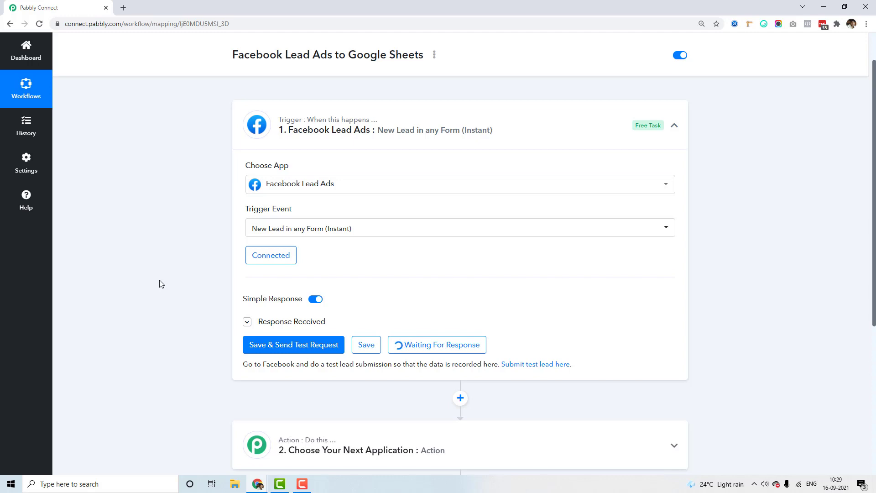
scroll(165, 340, down, 2)
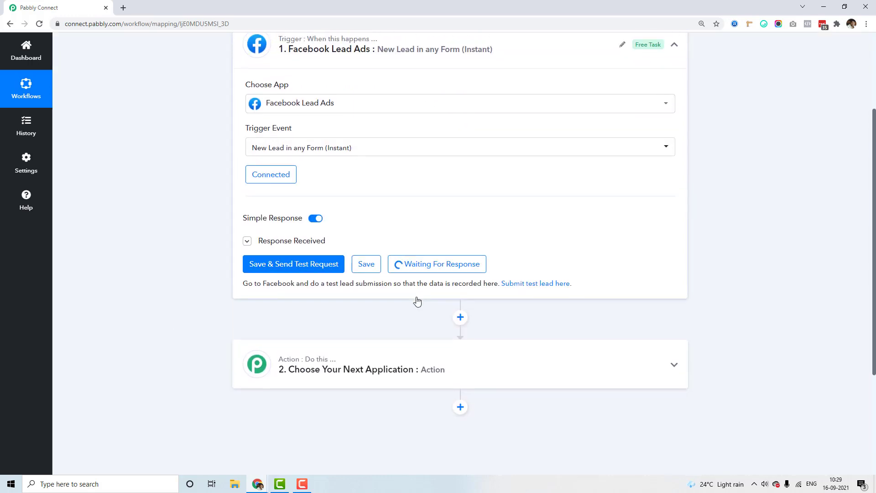
scroll(416, 301, up, 1)
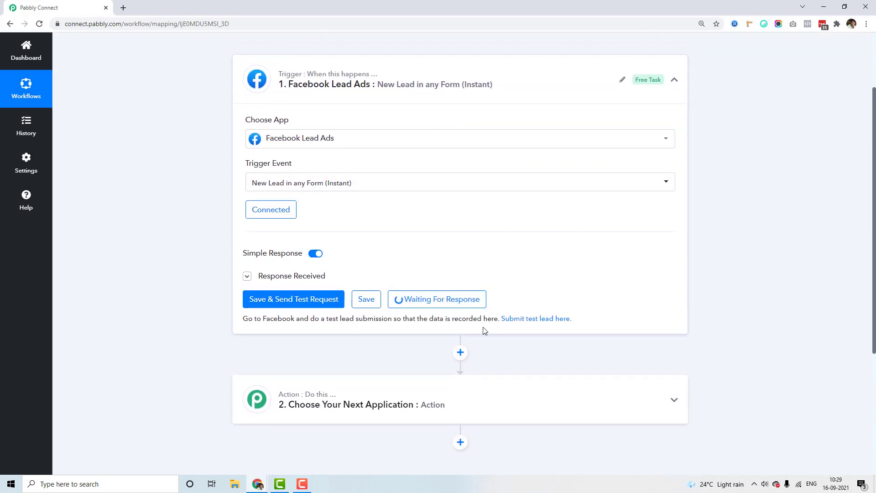
click(524, 319)
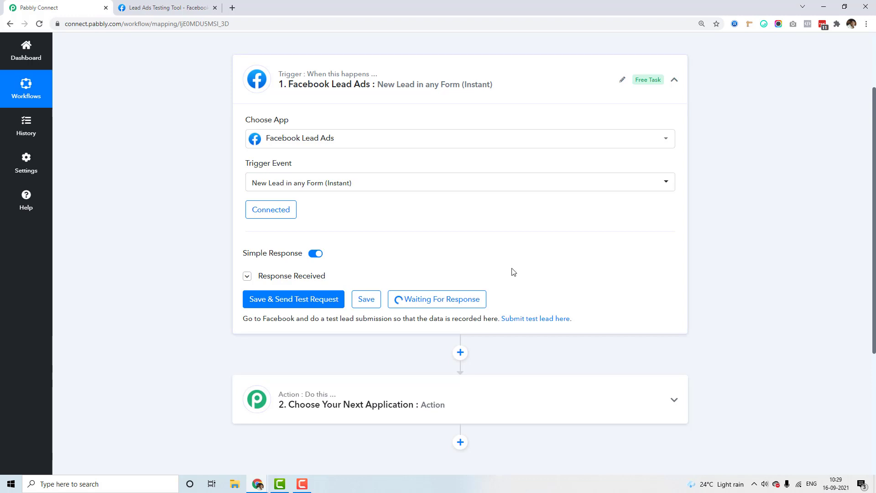
click(158, 8)
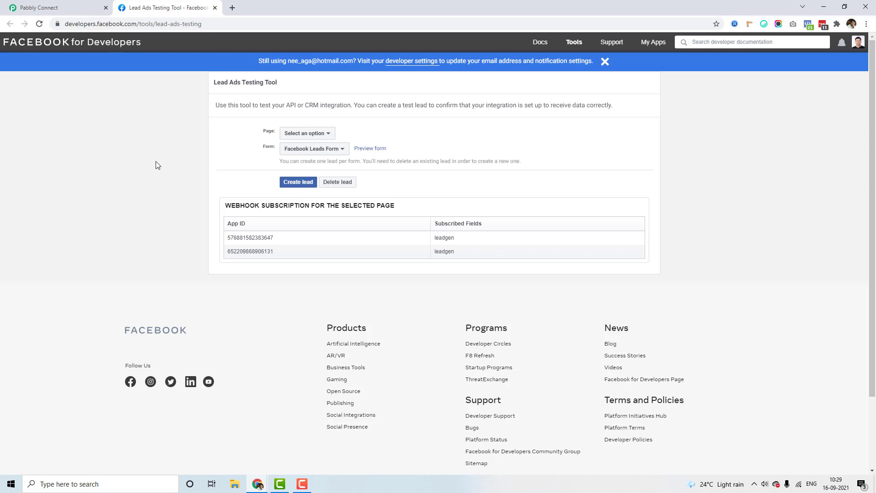
Choose the Neepan Tech page in the testing tool and keep Facebook Leads Form as its form
click(320, 133)
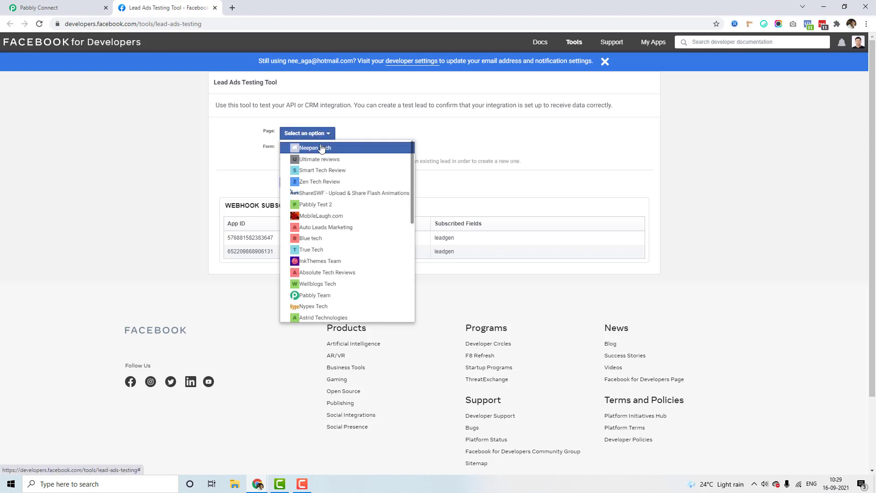
click(318, 149)
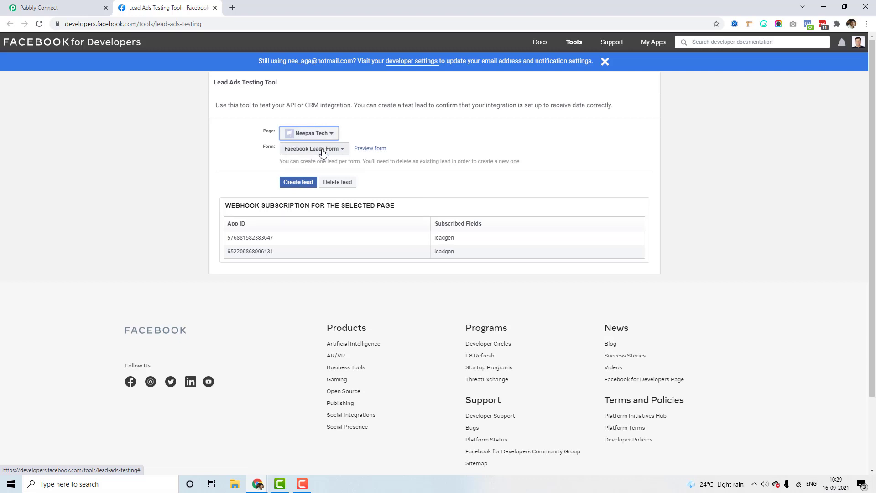
click(323, 153)
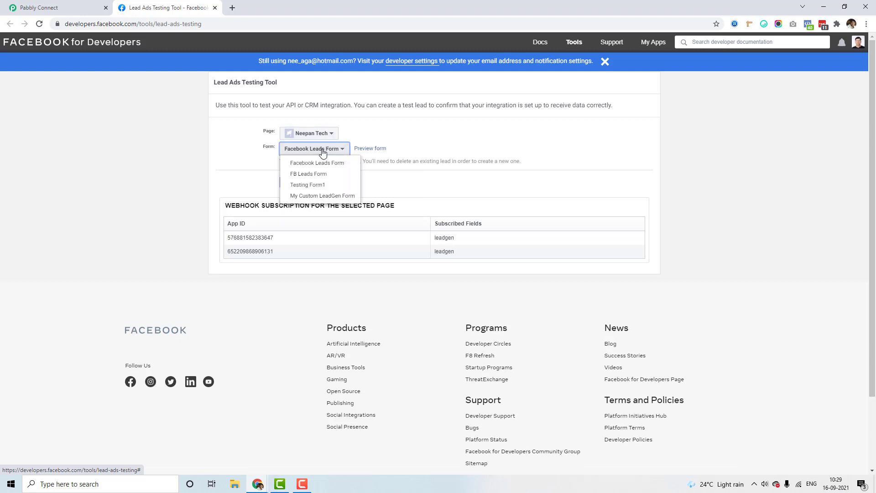
click(323, 153)
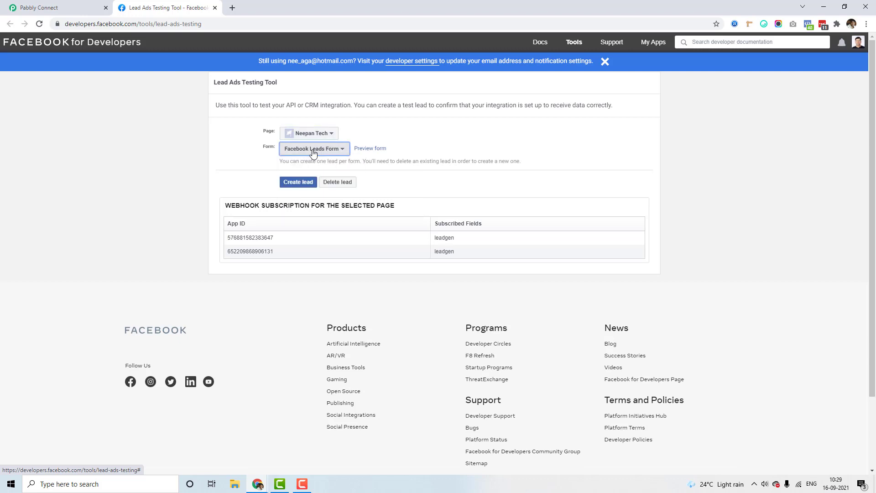
Preview the Facebook Leads Form, read the notice about earlier submissions, and close the preview
click(369, 149)
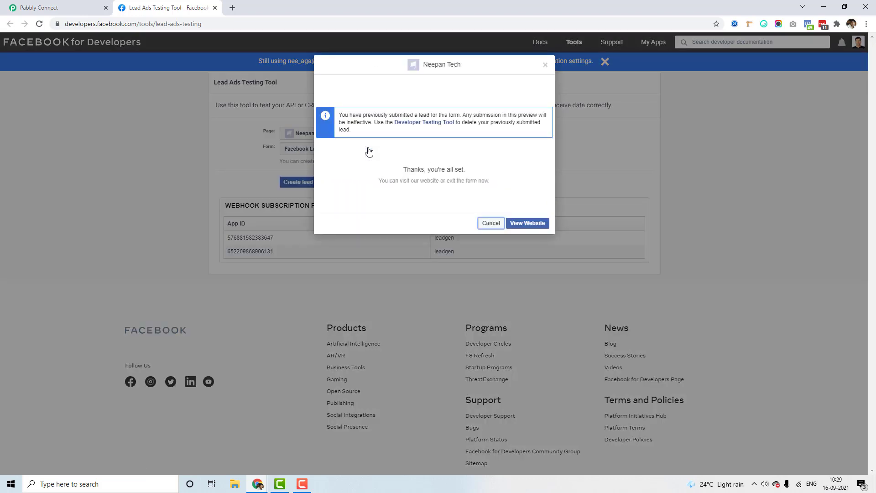
drag(353, 114, 512, 113)
click(515, 112)
click(491, 223)
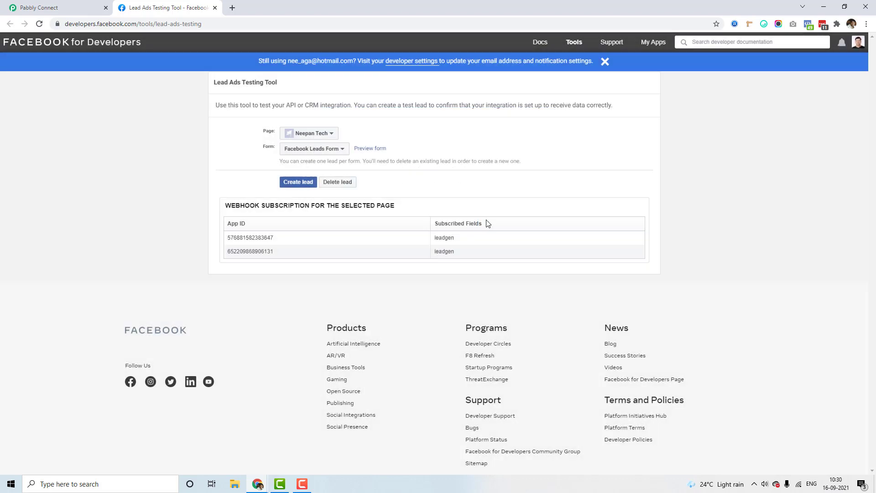
Switch the form to Testing Form1, preview it, and close the preview
click(335, 150)
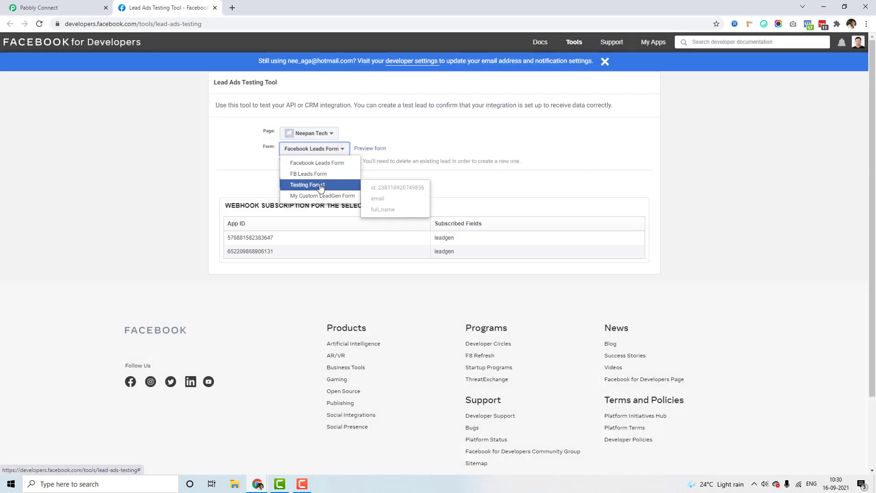
click(321, 186)
click(355, 148)
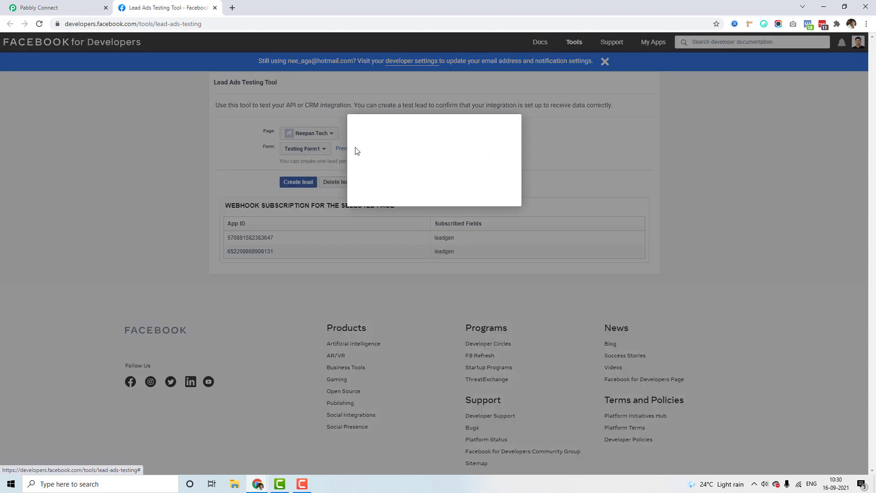
click(491, 224)
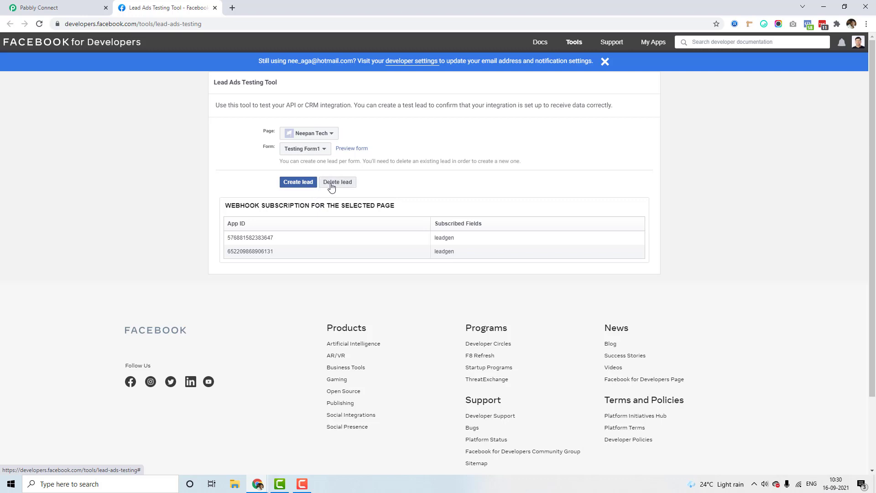
Reselect Facebook Leads Form, delete its existing test lead, and create a new test lead
click(306, 151)
click(308, 172)
click(339, 183)
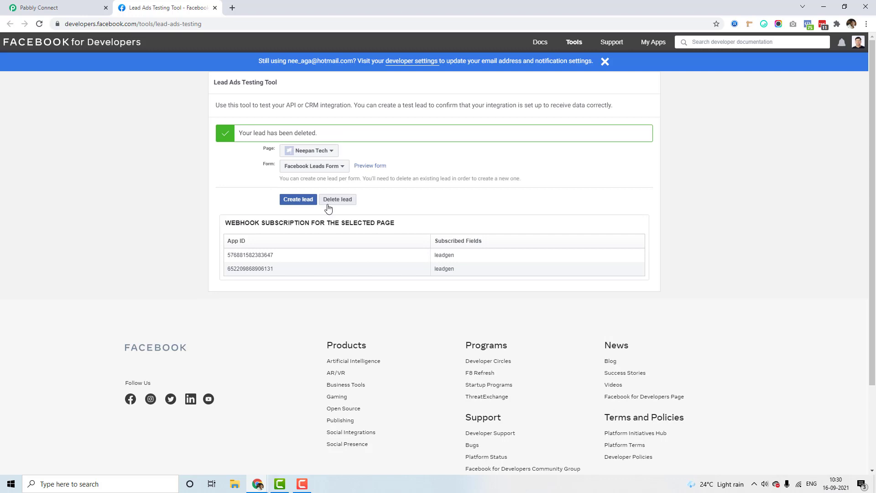
click(298, 201)
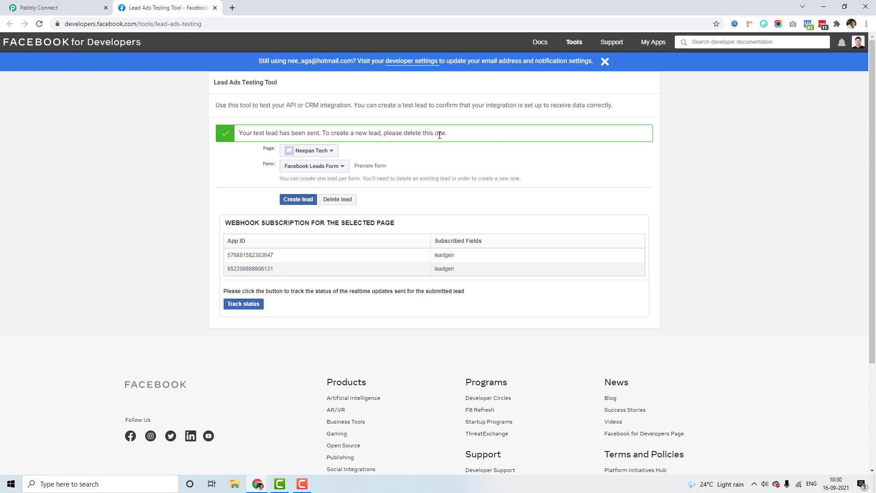
Switch back to Pabbly Connect and examine the email and full name values in the trigger's received response
click(67, 8)
scroll(144, 148, down, 1)
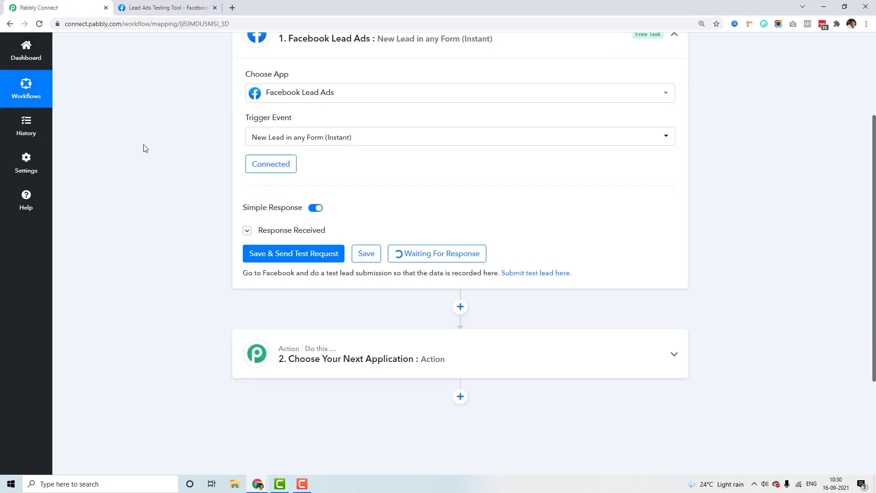
scroll(144, 149, up, 1)
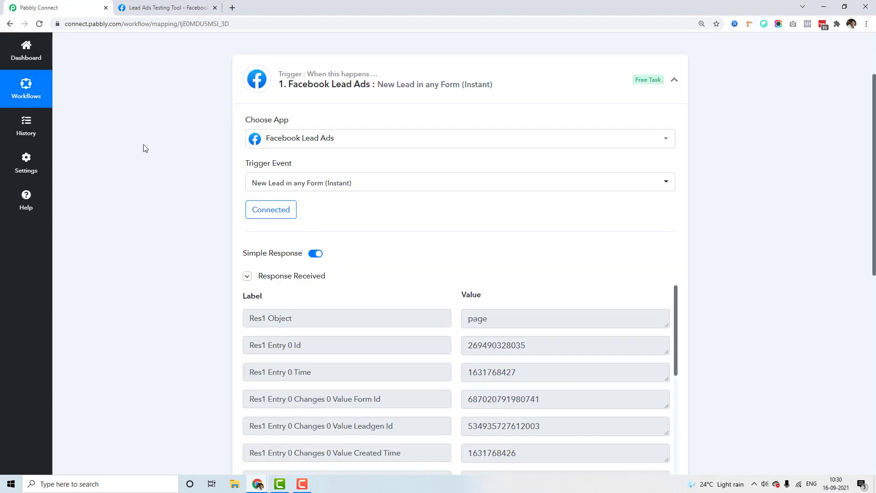
click(164, 7)
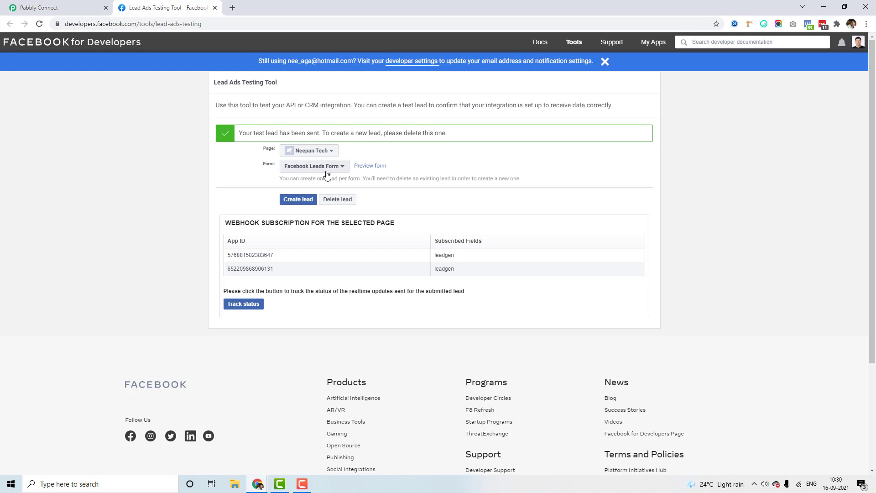
key(ctrl+Tab)
scroll(178, 231, down, 3)
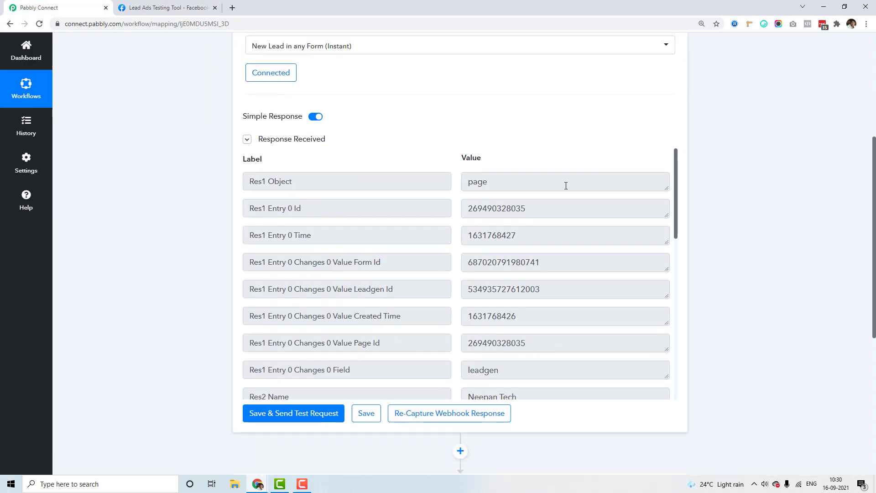
drag(677, 192, 678, 382)
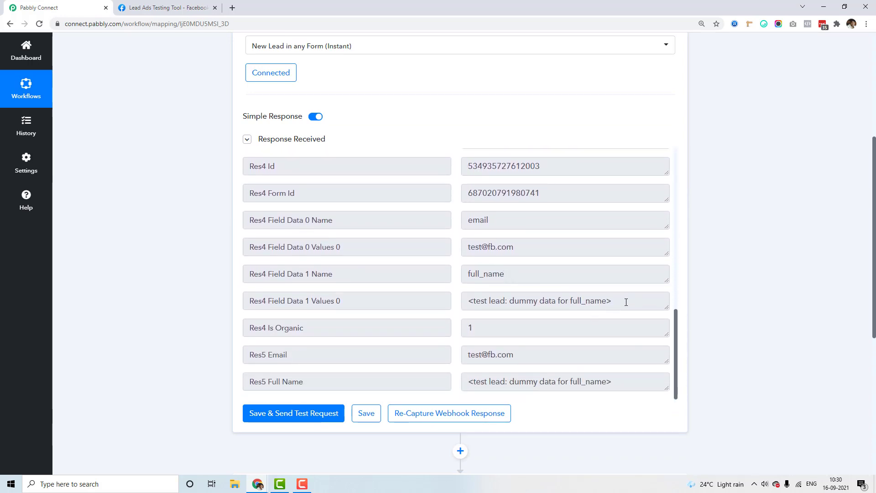
drag(626, 302, 462, 309)
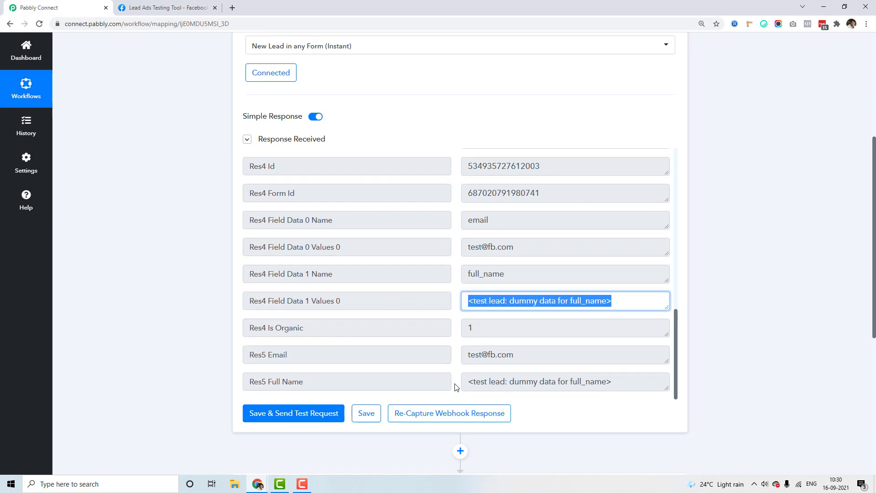
drag(506, 356, 470, 369)
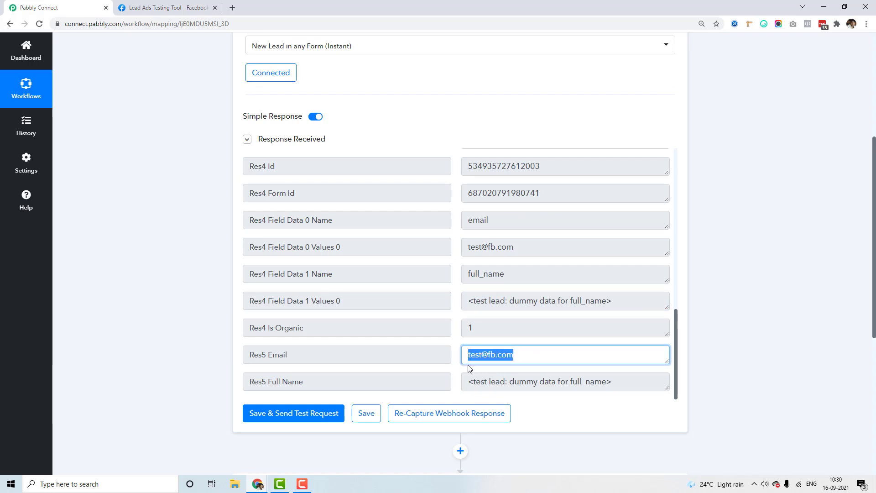
click(499, 352)
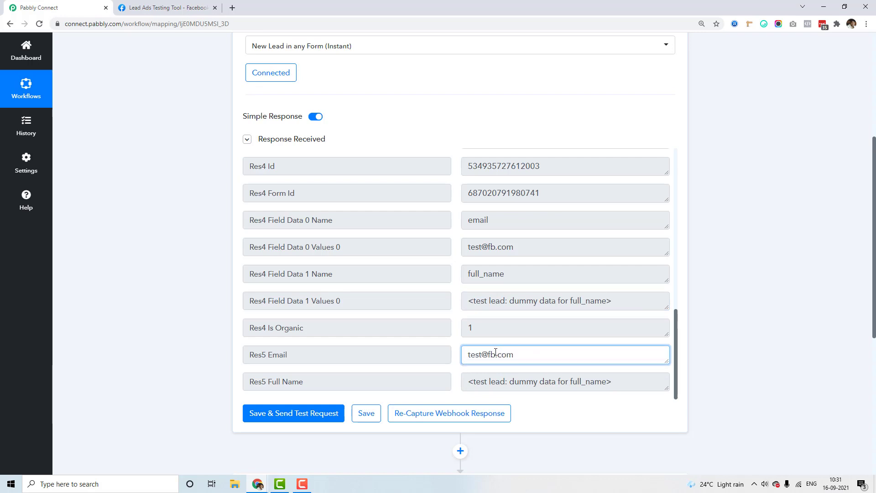
Examine the Res5 Email and Res5 Full Name labels in the trigger's received response
drag(304, 354, 211, 354)
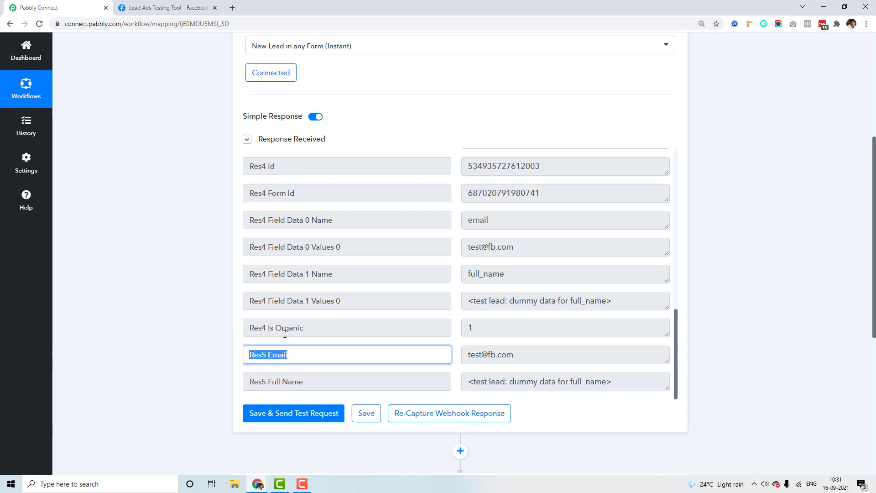
drag(313, 385, 249, 375)
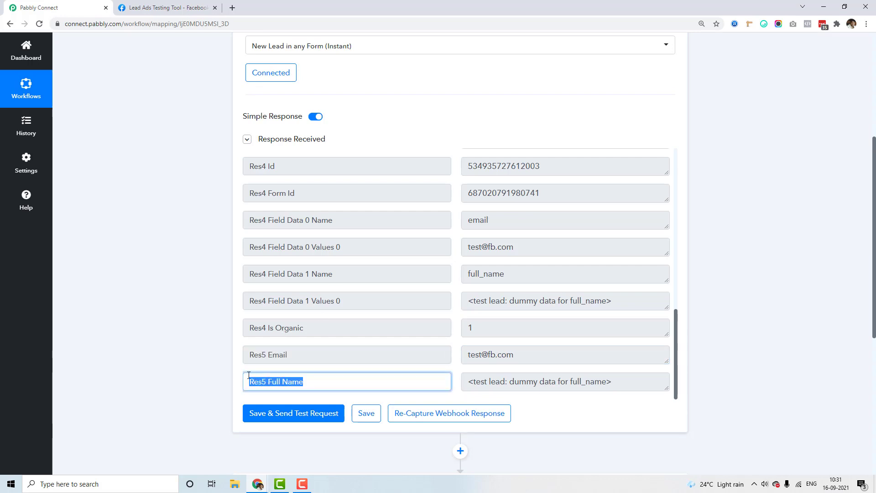
click(287, 354)
drag(309, 381, 243, 382)
drag(292, 355, 237, 357)
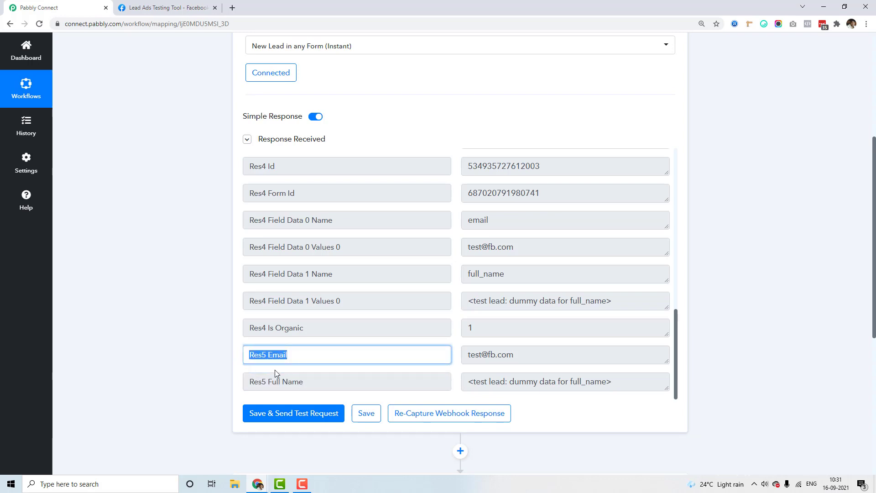
click(184, 335)
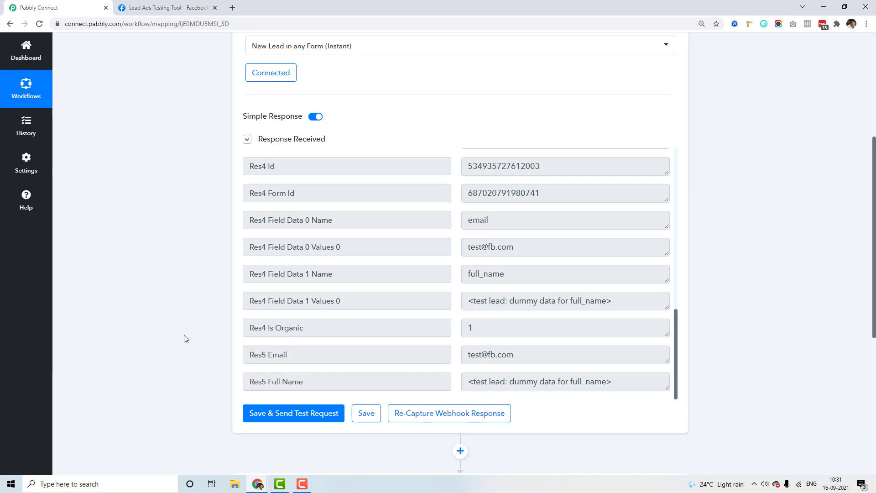
scroll(185, 338, down, 2)
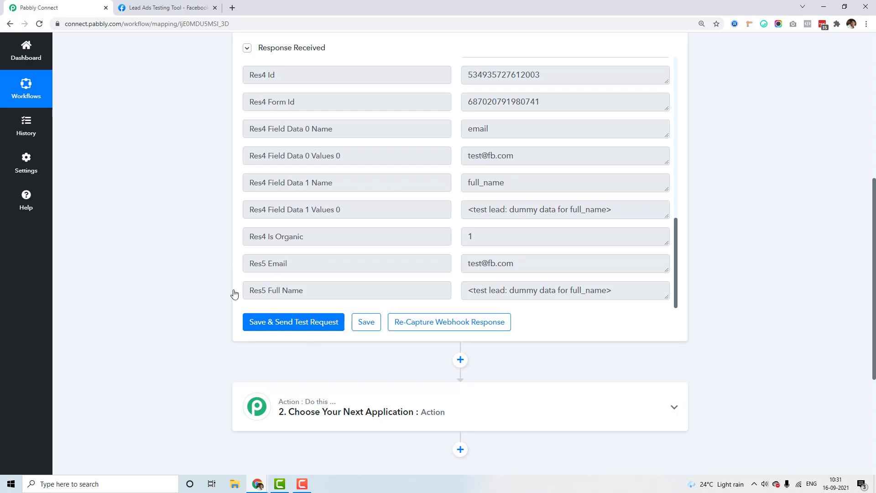
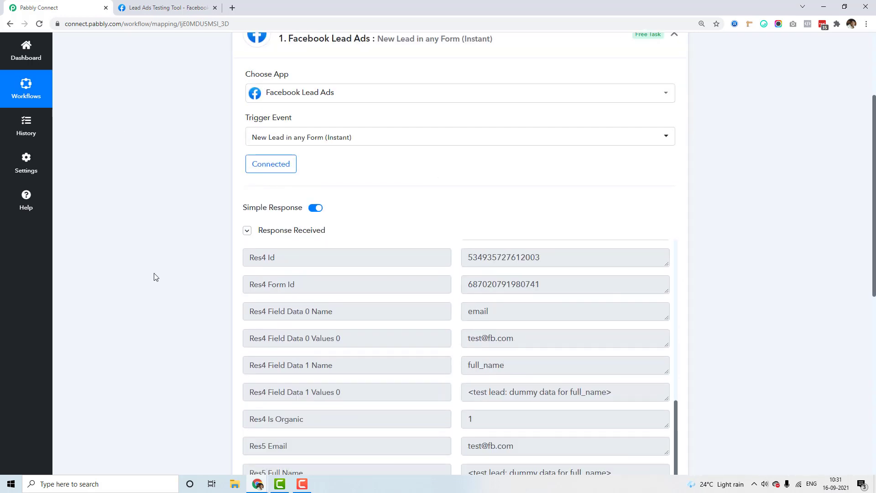
Compare the form name in the trigger response with the form selected in the Lead Ads Testing Tool, and return to Pabbly Connect
scroll(154, 276, down, 2)
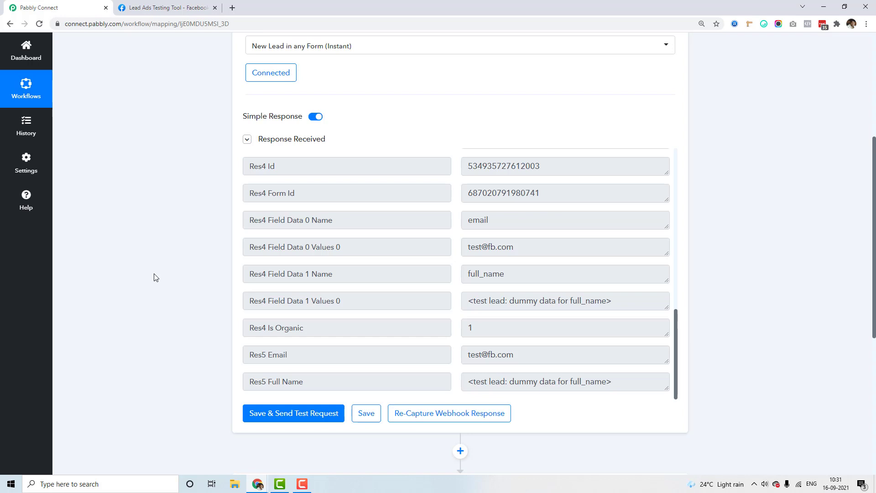
scroll(167, 272, up, 2)
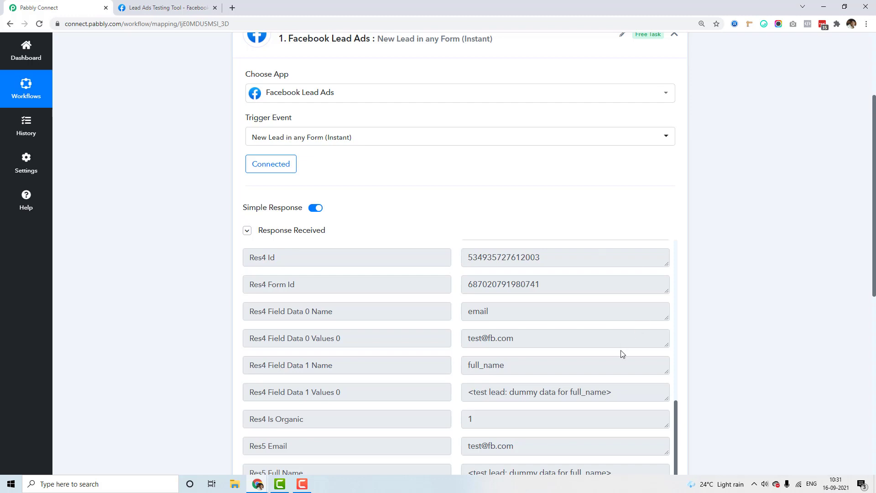
scroll(623, 354, up, 2)
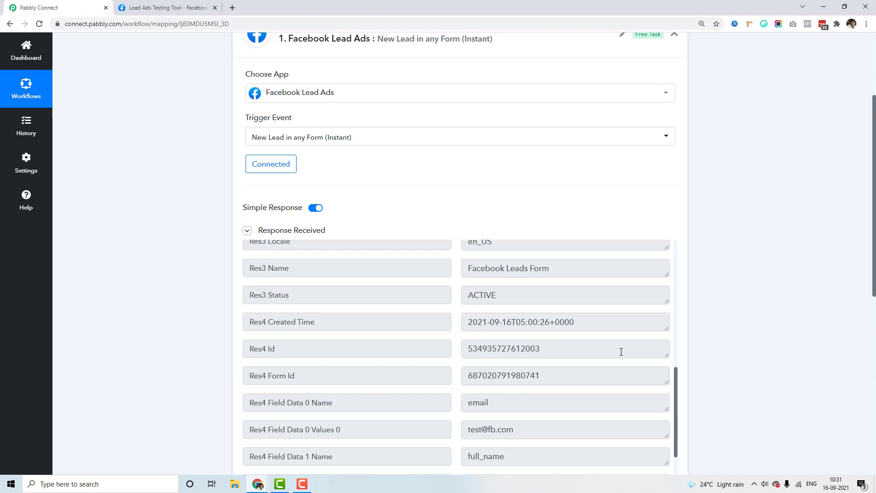
click(187, 8)
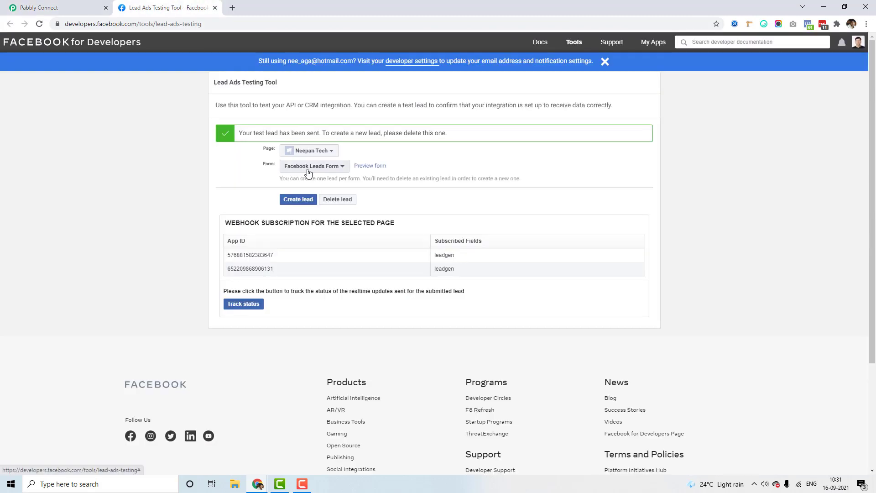
click(39, 7)
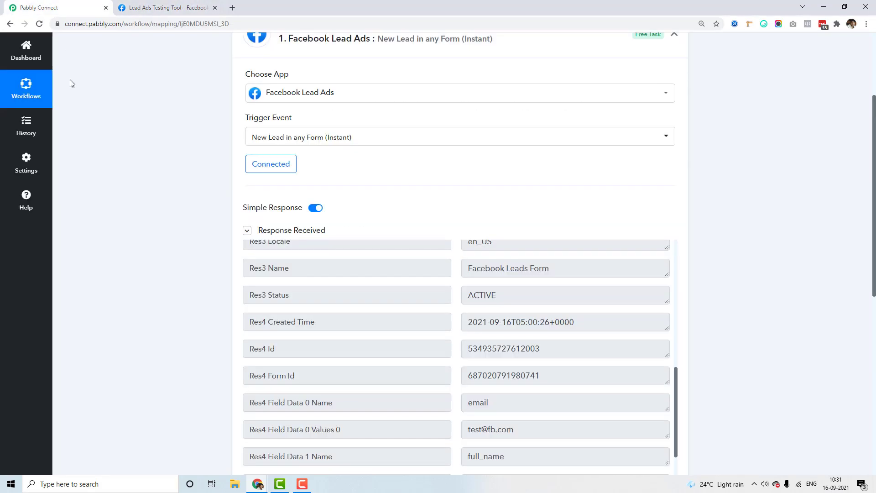
Search the action apps for "filter" and choose Filter by Pabbly for the workflow's second step
scroll(103, 220, down, 5)
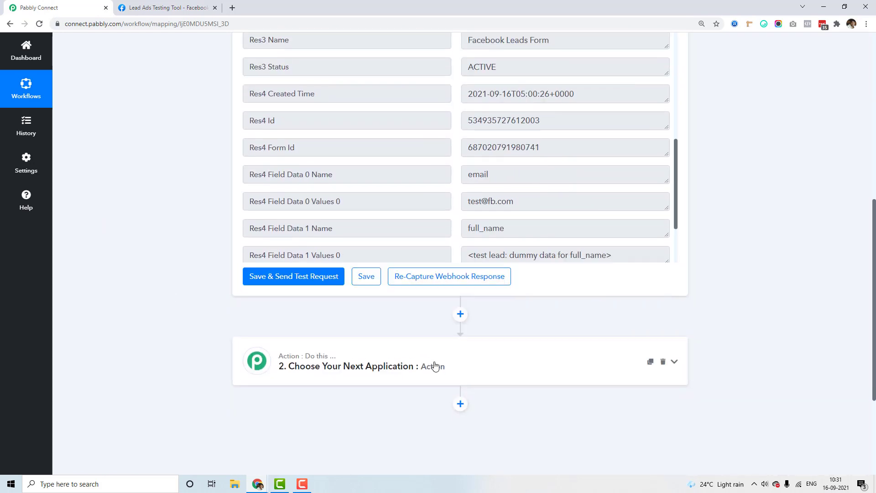
click(418, 369)
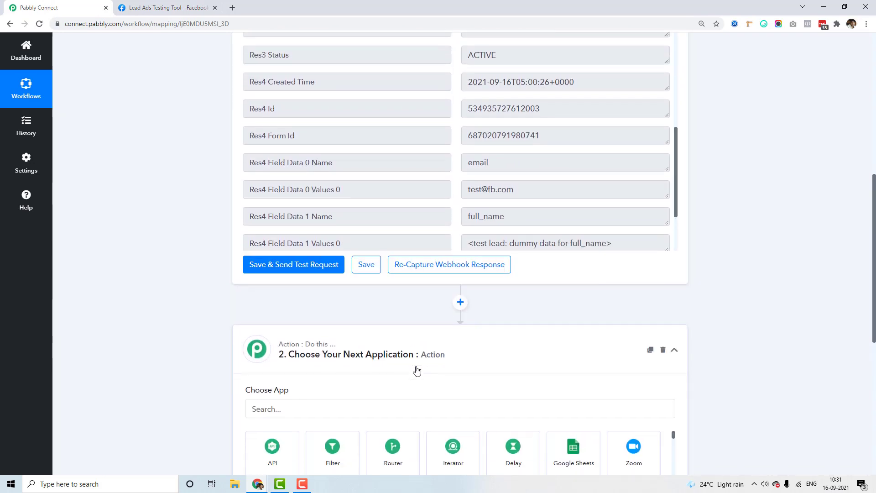
click(300, 329)
text(filter)
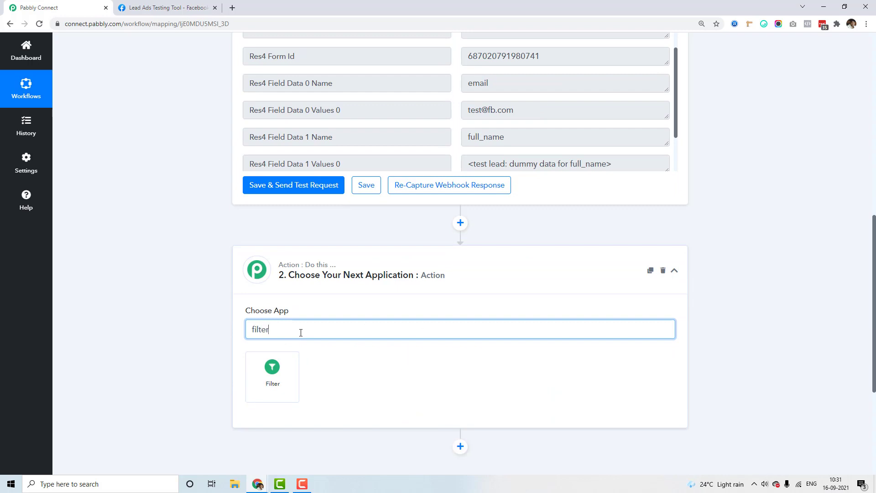
click(278, 364)
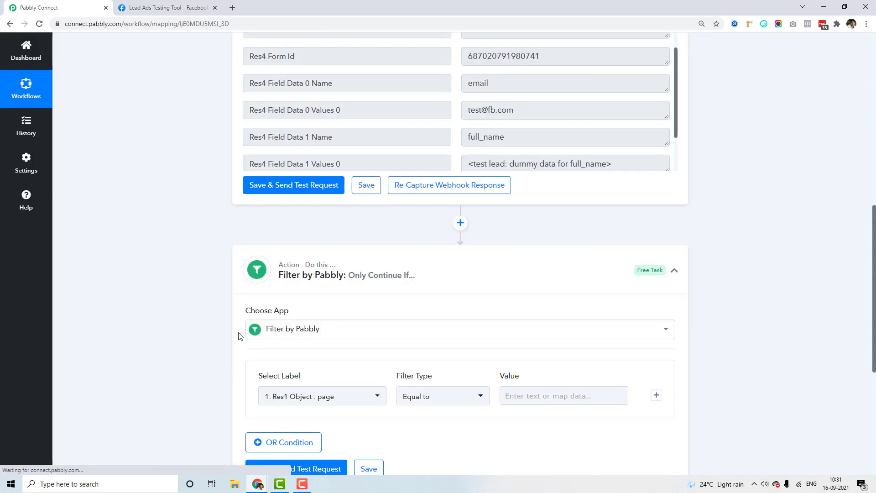
Check the Res3 Name entry in the trigger response and select Res3 Name as the filter condition's label
scroll(203, 351, up, 3)
scroll(189, 346, up, 1)
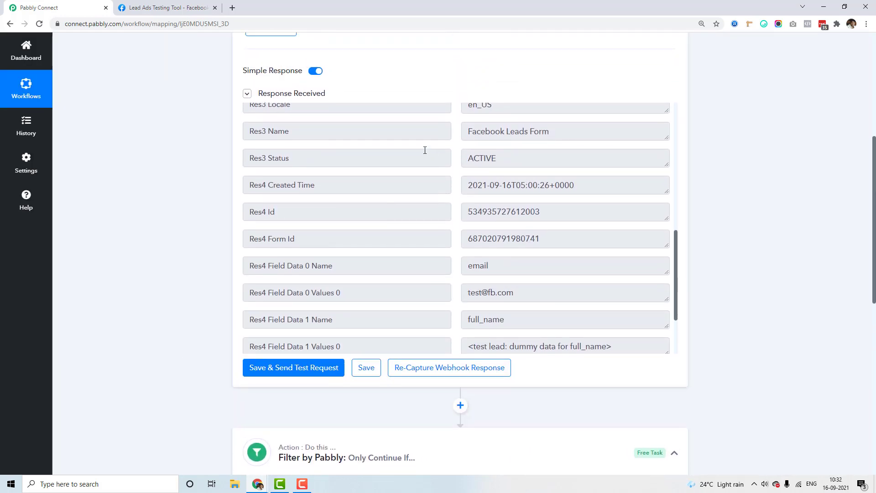
drag(315, 133, 233, 136)
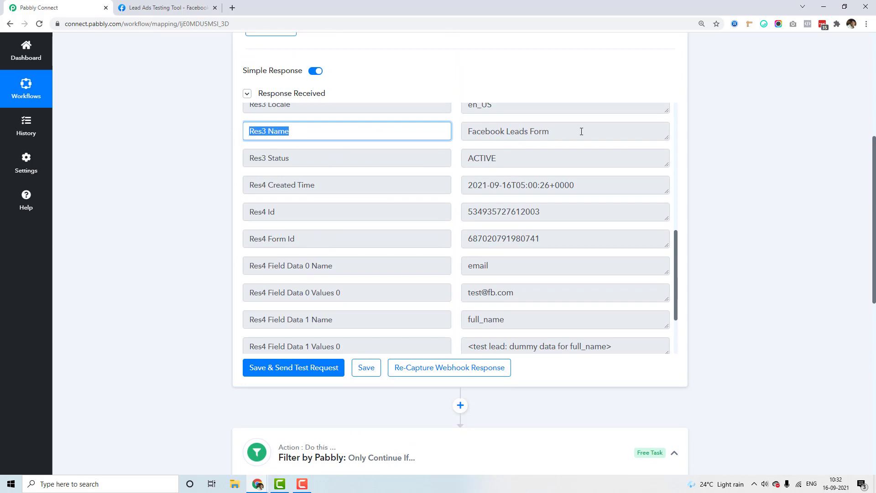
drag(581, 131, 461, 133)
scroll(166, 234, down, 5)
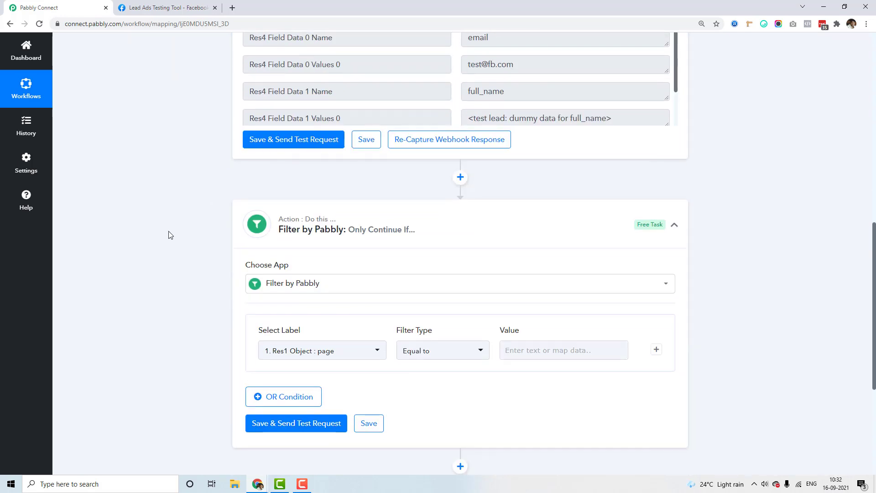
click(315, 354)
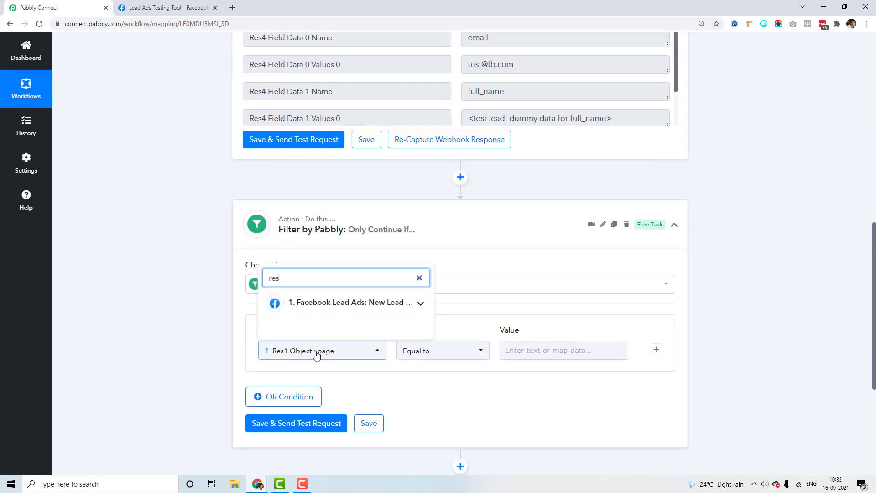
click(296, 305)
scroll(336, 351, down, 1)
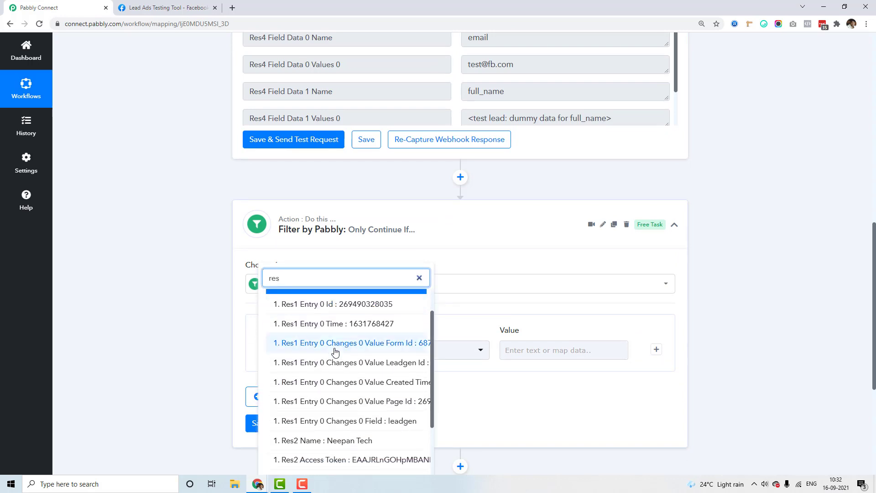
text(3)
click(326, 310)
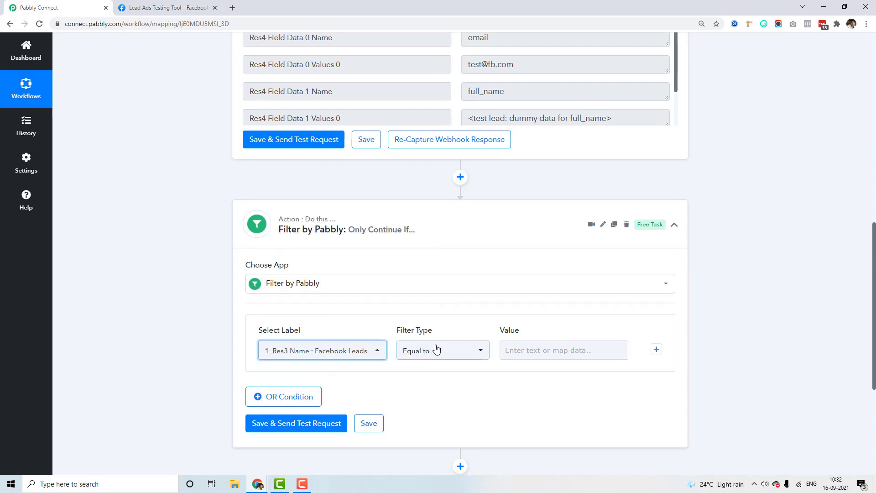
Set the filter condition's value to Facebook Leads Form, then save the filter and send a test request
click(534, 350)
text(Fa)
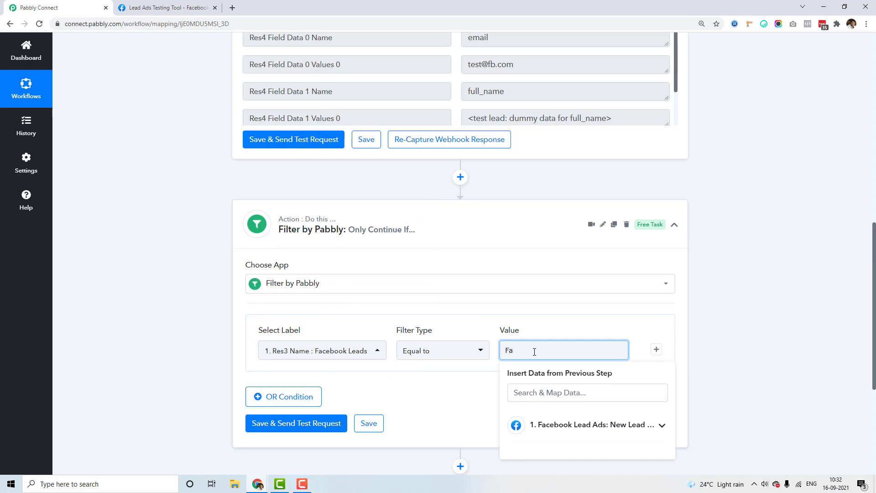
text(cebook Leads Form)
scroll(534, 352, up, 4)
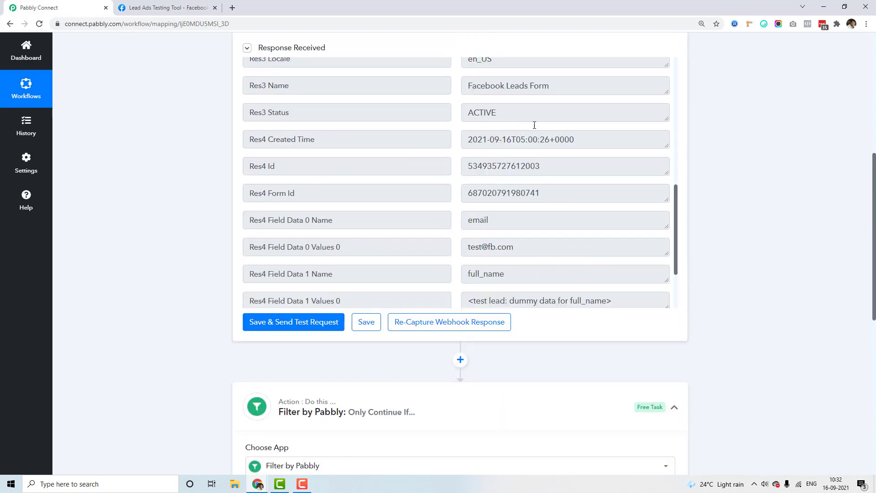
scroll(781, 267, down, 5)
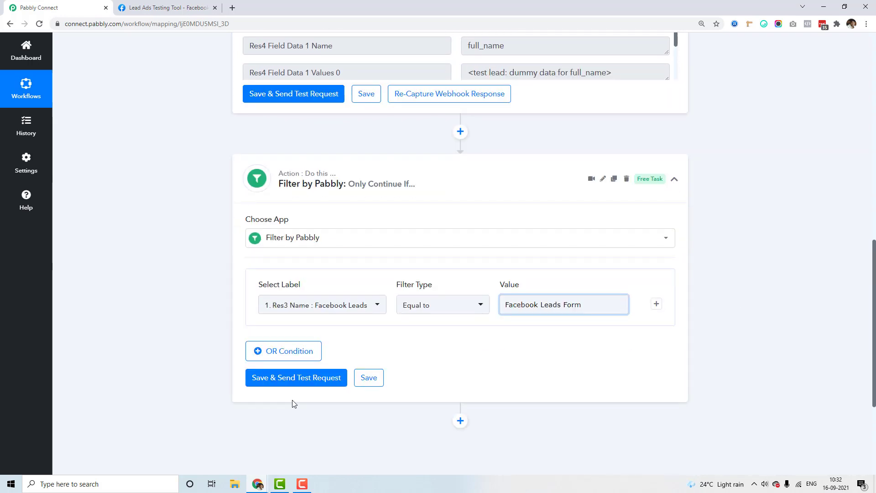
click(286, 378)
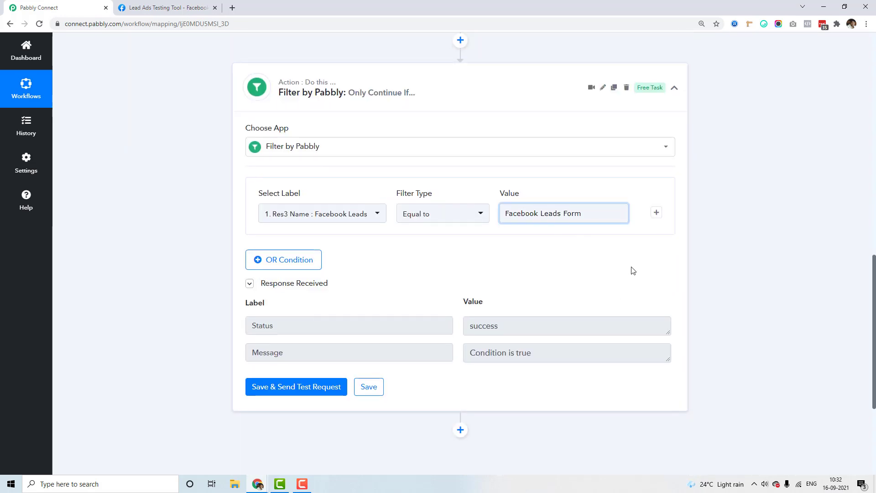
Add an action step below the filter and choose Google Sheets as its app
scroll(593, 283, down, 2)
click(461, 339)
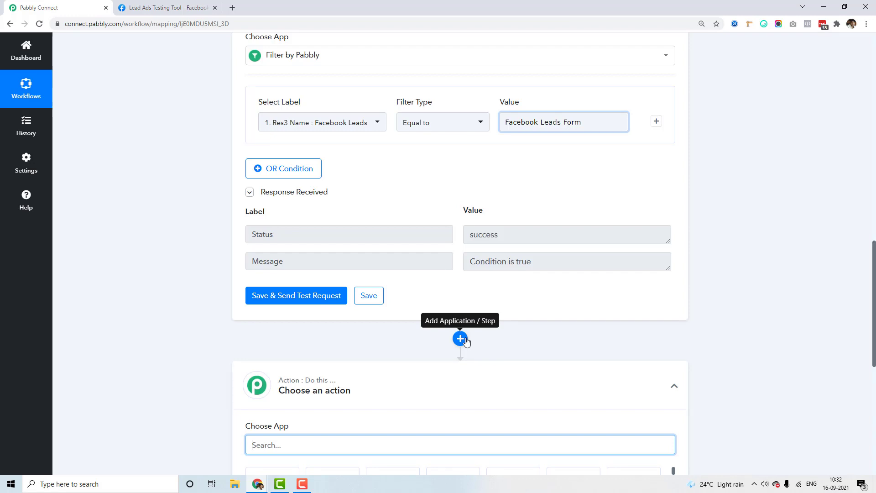
scroll(165, 269, up, 10)
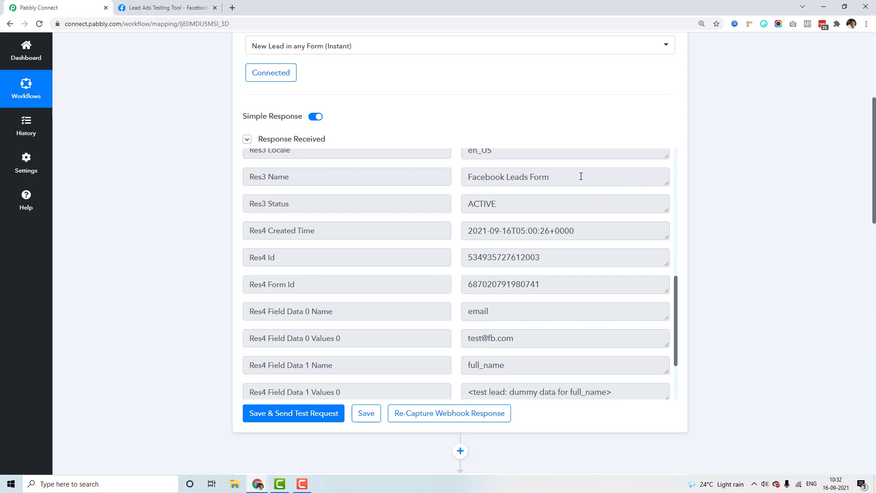
scroll(456, 201, down, 9)
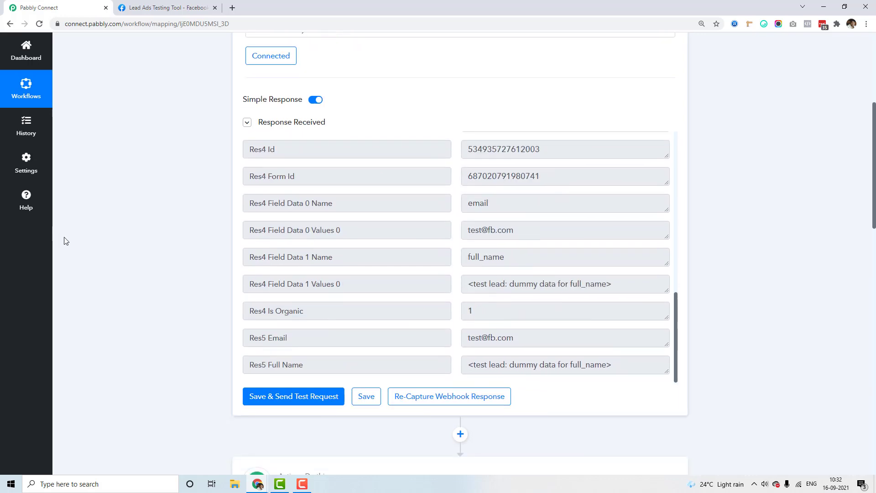
scroll(479, 239, up, 4)
scroll(479, 239, up, 5)
scroll(172, 266, down, 7)
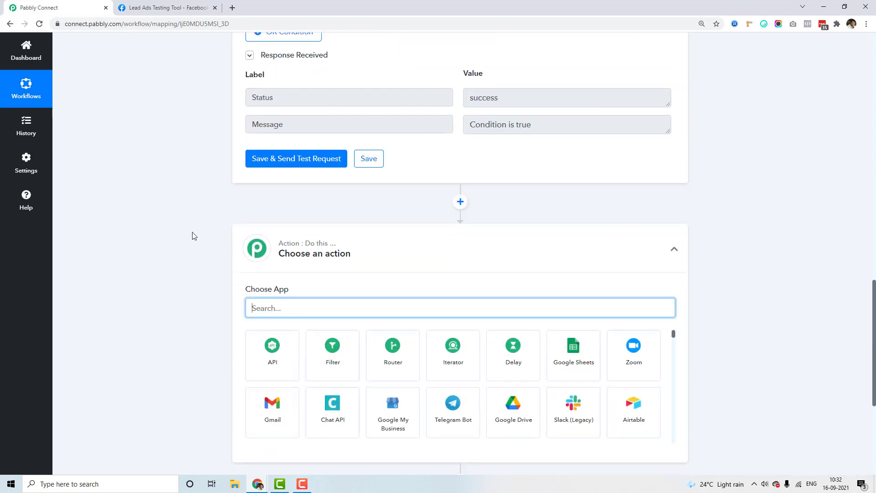
text(Gpog)
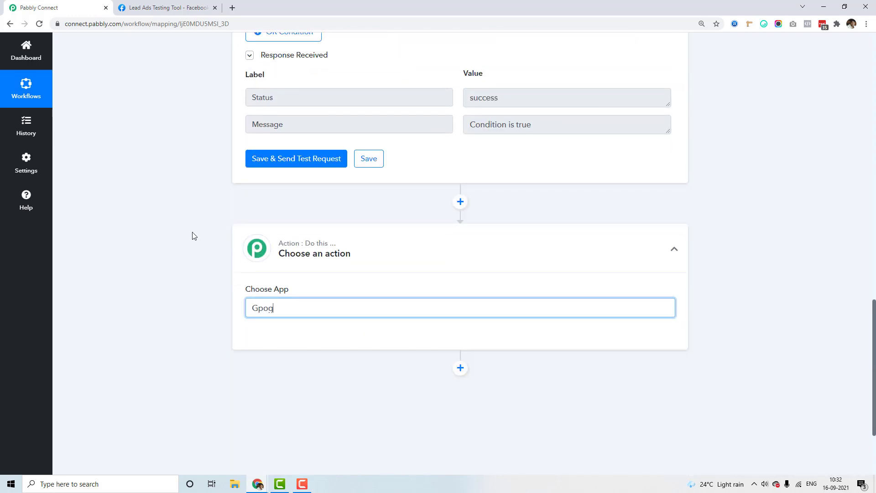
key(BackSpace)
text(oogle She)
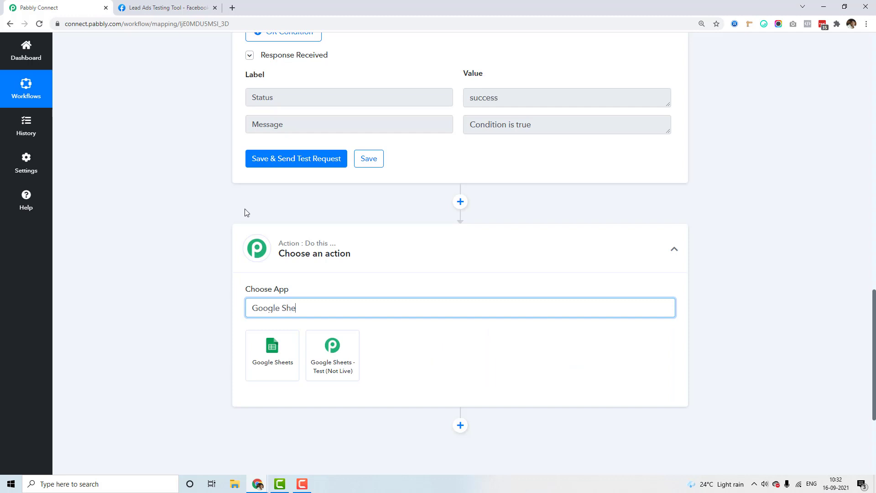
click(276, 346)
Create a blank Google Sheets spreadsheet in a new browser tab and name it Facebook Lead Ads
drag(41, 8, 151, 8)
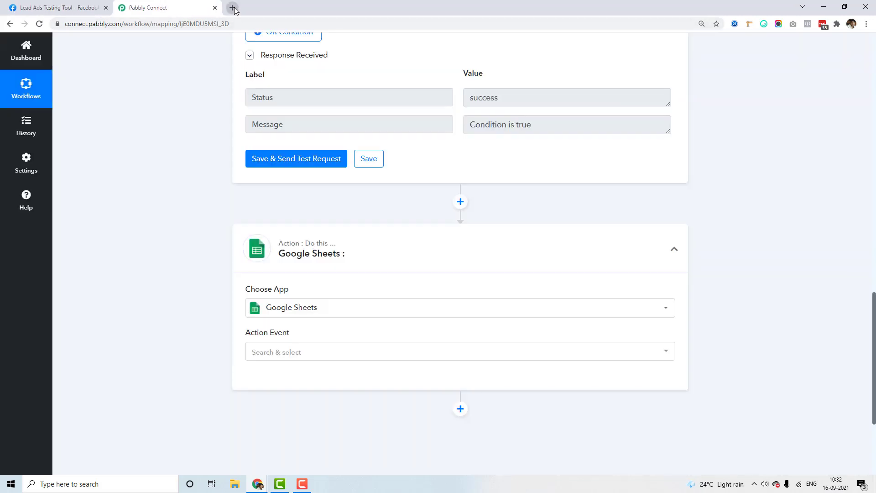
click(232, 8)
text(sheets)
key(Return)
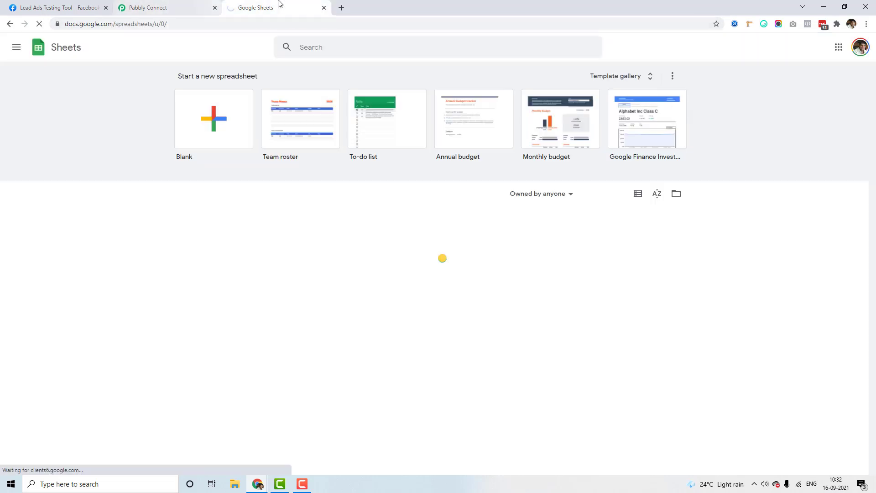
click(223, 120)
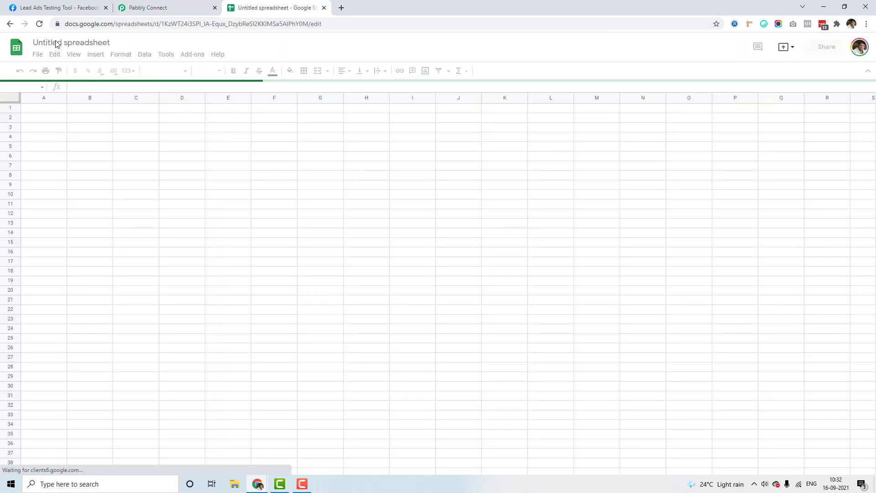
click(55, 42)
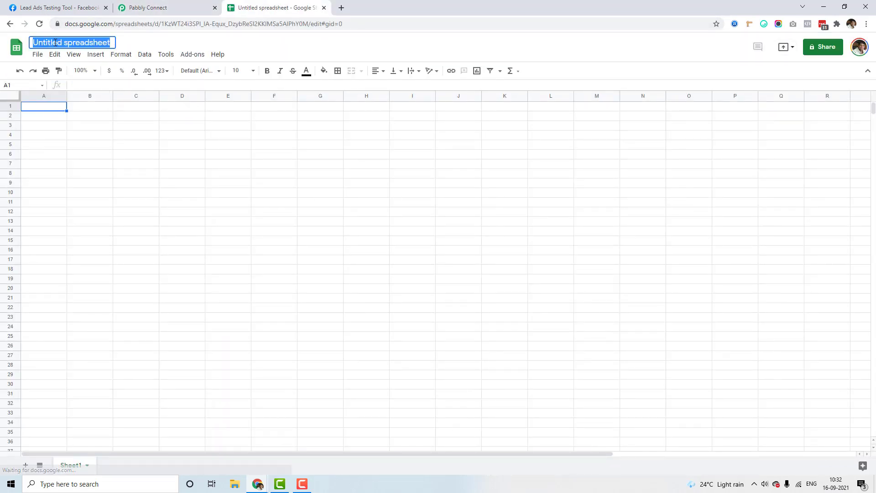
text(Facebook Lead )
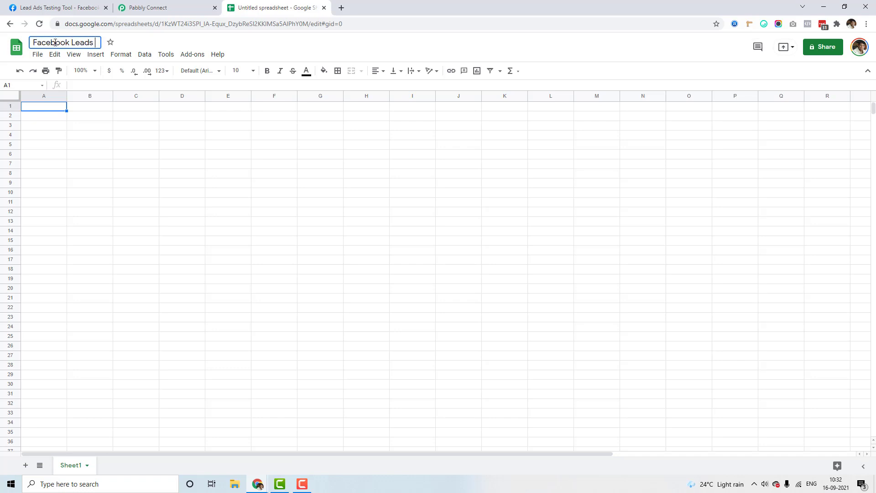
text(Ads)
click(137, 165)
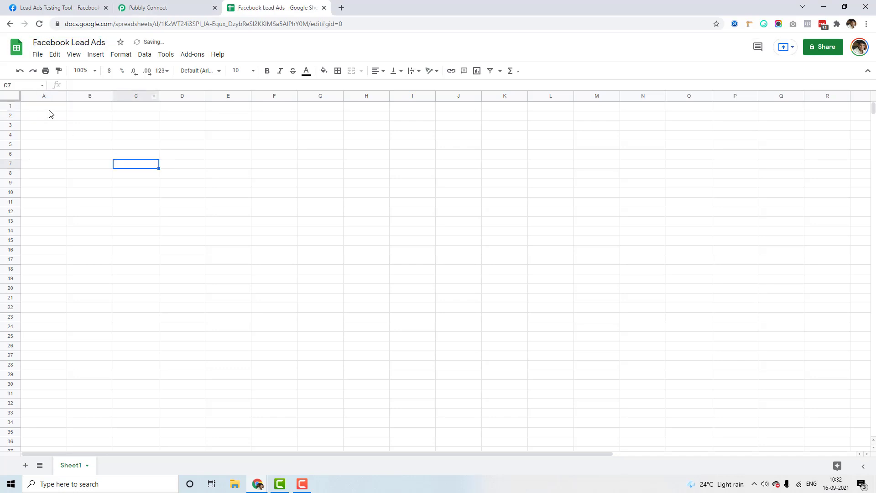
Enter the column headers Name in cell A1 and Email in cell B1
click(46, 111)
text(Name)
key(Tab)
text(Ema)
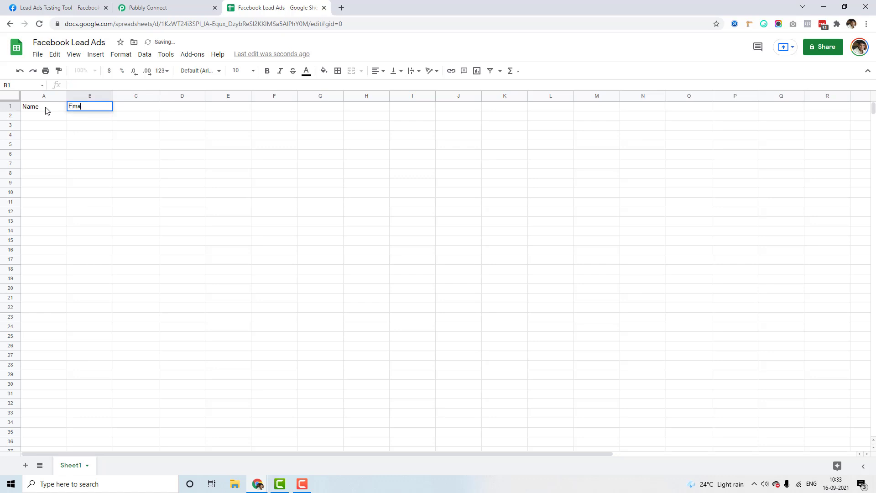
text(il)
click(98, 146)
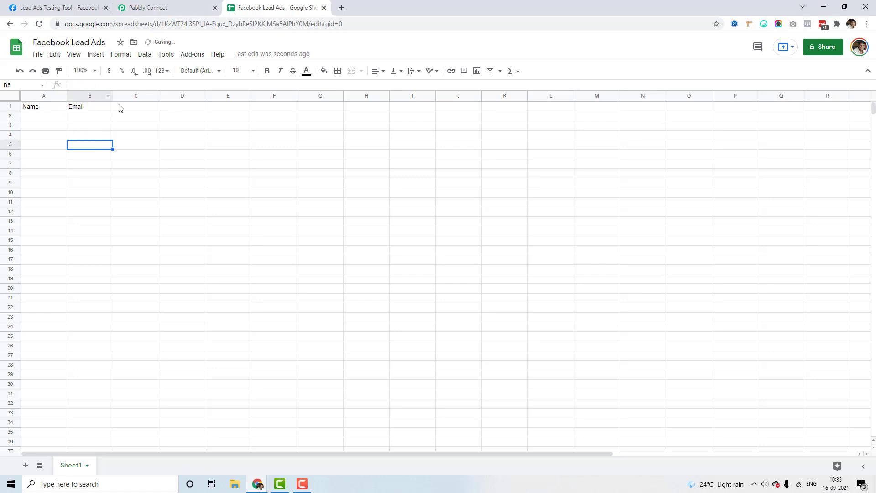
Back in Pabbly Connect, set the Google Sheets action event to Add New Row and connect it with the existing Google Sheets #40 connection
click(199, 9)
click(281, 354)
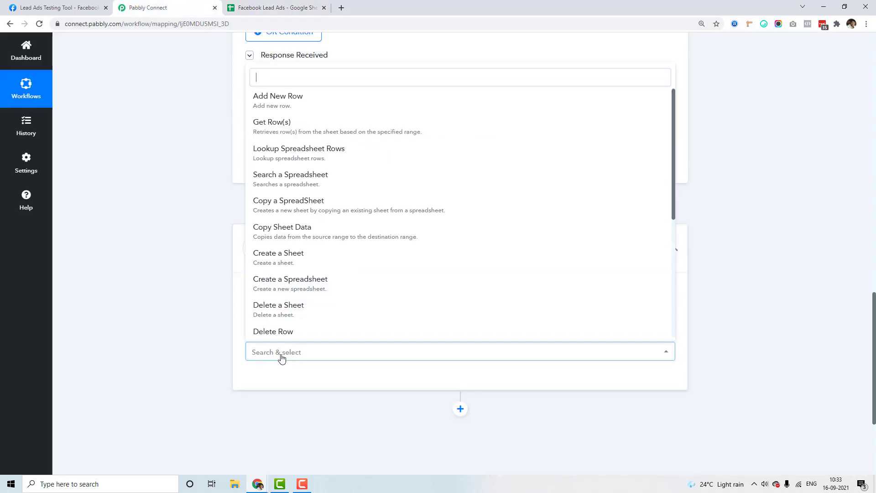
click(286, 99)
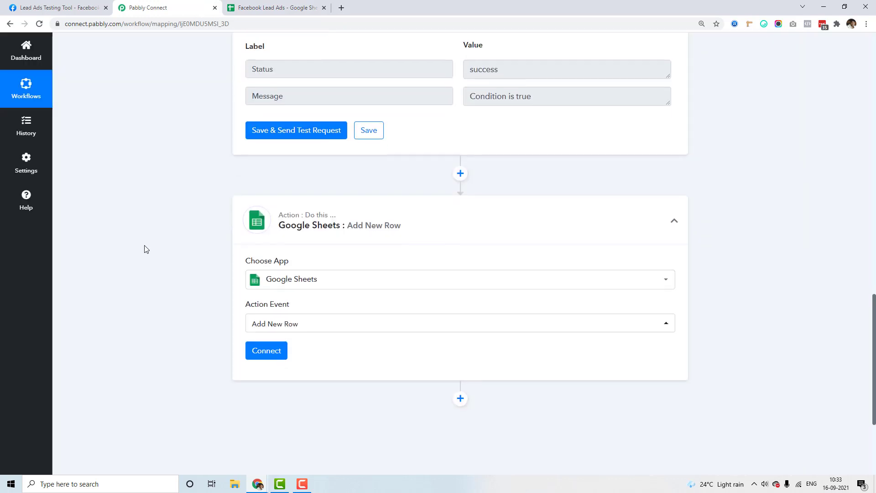
scroll(144, 248, down, 3)
click(270, 197)
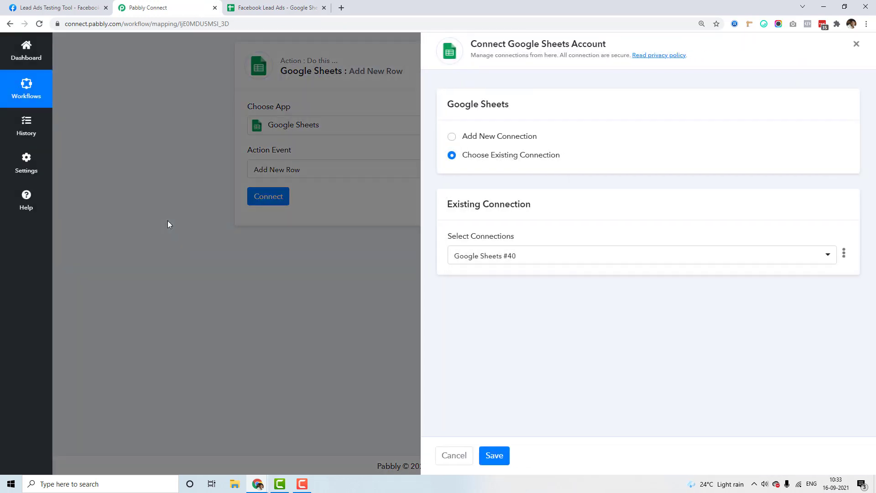
click(503, 456)
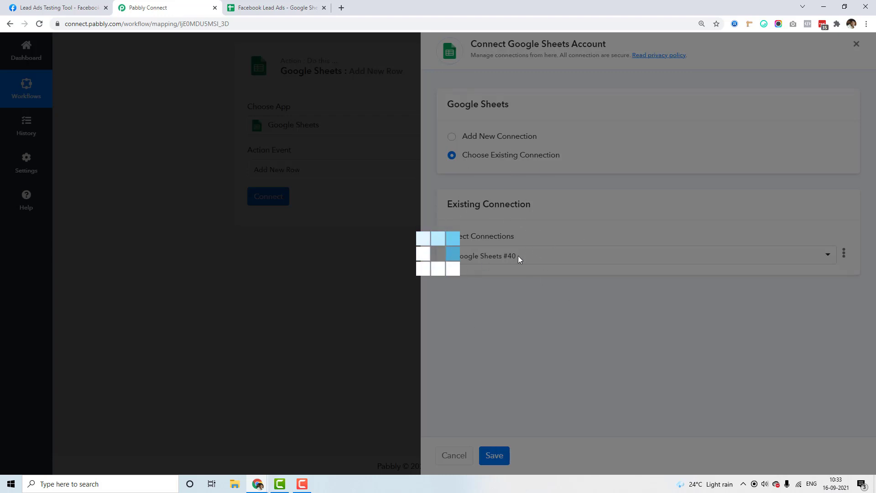
Compare the Google Sheets action's column fields with the header cells A1:B1 in the Facebook Lead Ads spreadsheet
scroll(171, 260, down, 1)
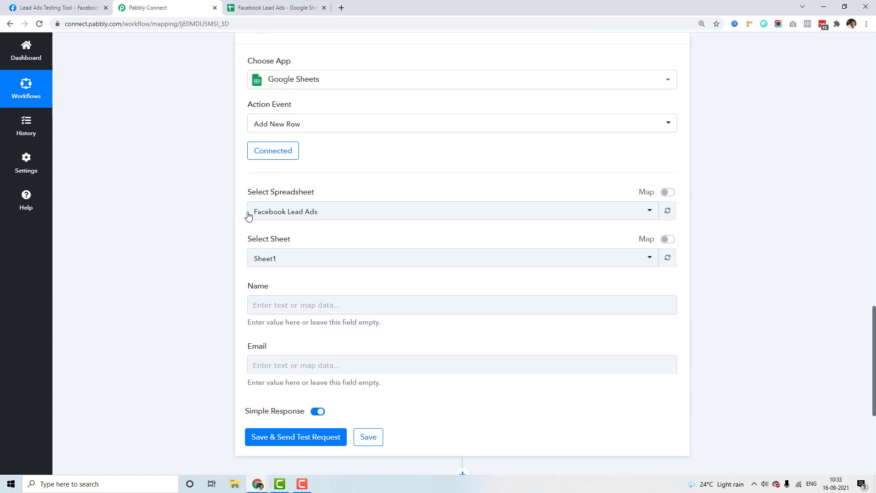
scroll(313, 226, down, 2)
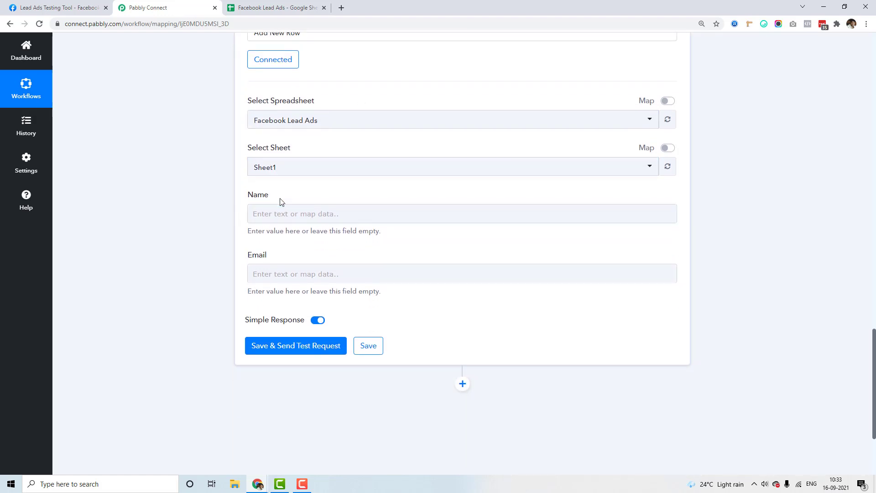
click(274, 8)
drag(38, 108, 80, 109)
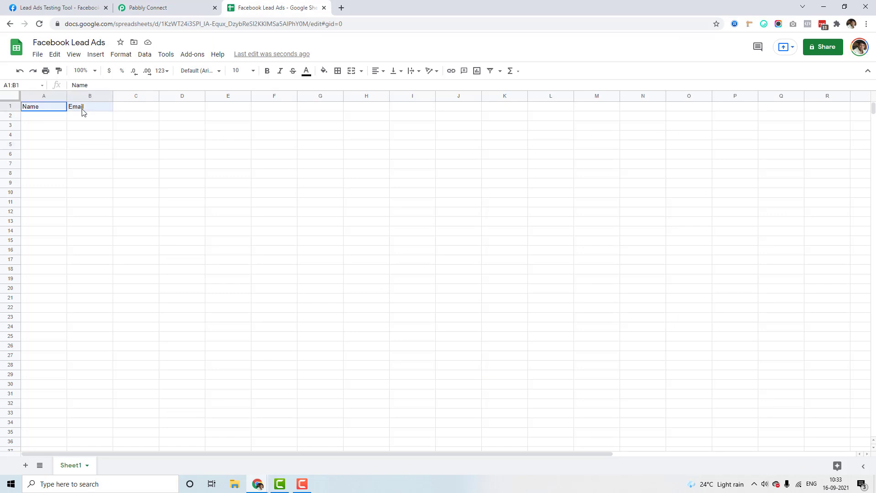
click(78, 109)
click(166, 8)
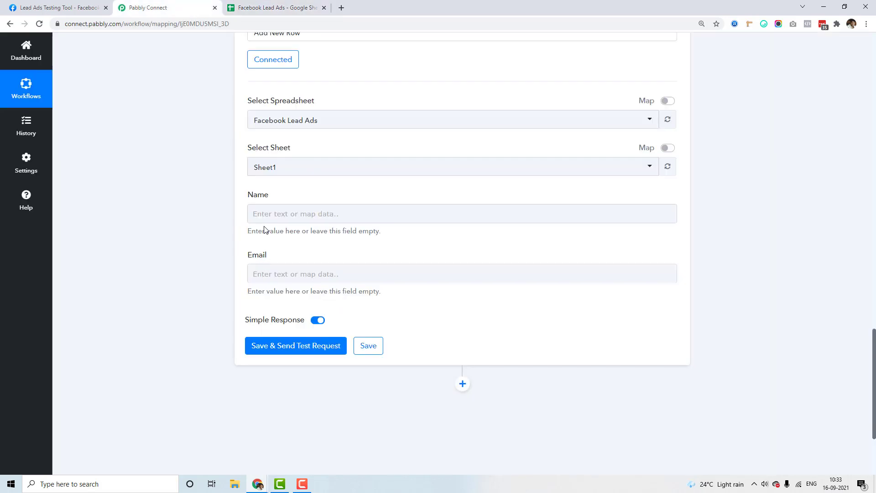
Map the Name field of the new row to Res5 Full Name from the Facebook Lead Ads trigger
click(274, 211)
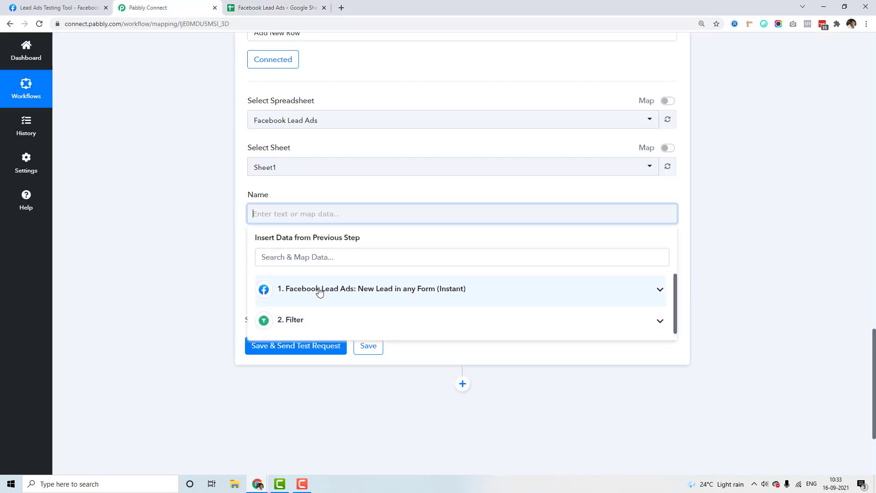
click(320, 289)
click(319, 289)
click(320, 289)
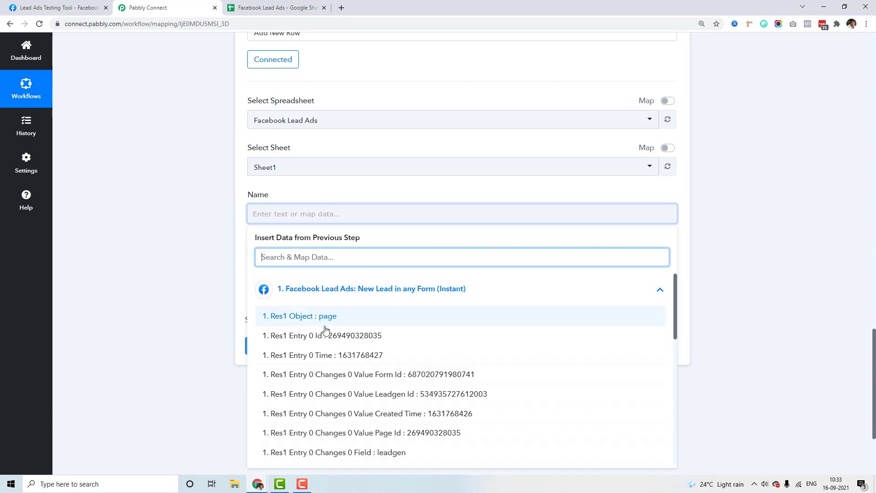
scroll(310, 374, down, 10)
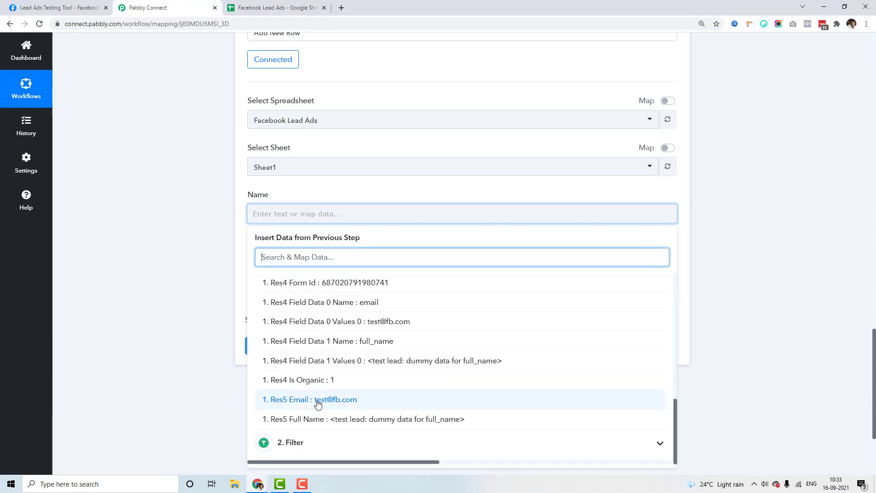
click(349, 419)
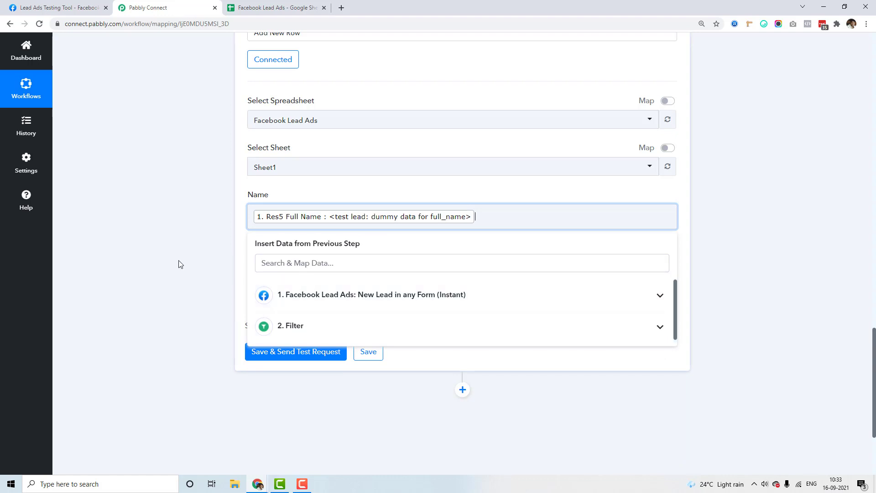
Map the Email field of the new row to Res5 Email from the Facebook Lead Ads trigger
click(179, 263)
click(294, 281)
click(320, 355)
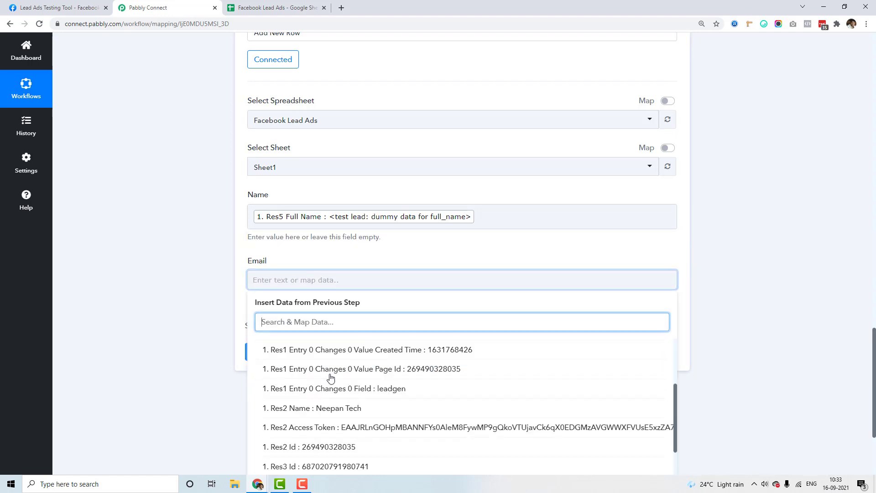
scroll(331, 378, down, 10)
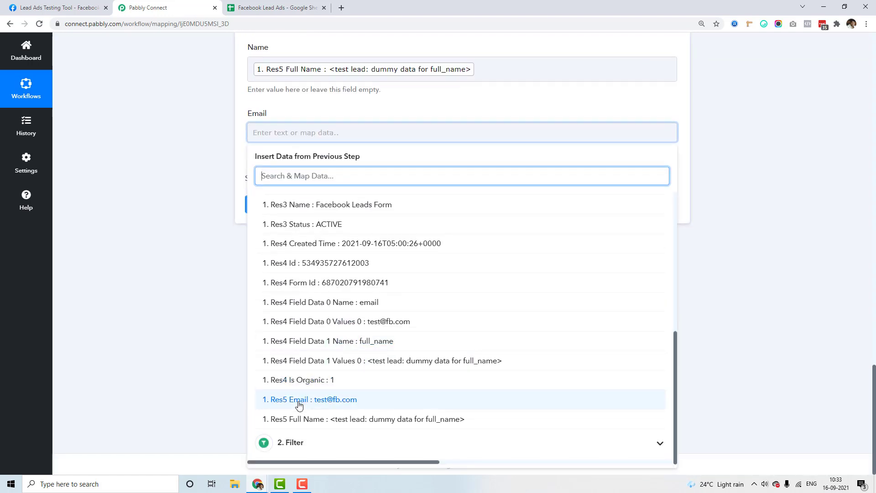
click(299, 400)
Review the spreadsheet, sheet and mapped fields, then save the Google Sheets action and send a test request
scroll(400, 114, up, 2)
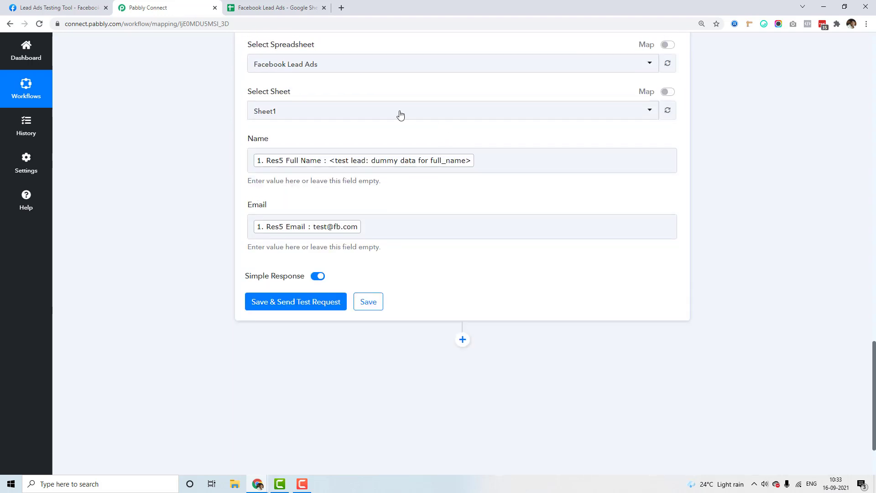
scroll(400, 114, up, 2)
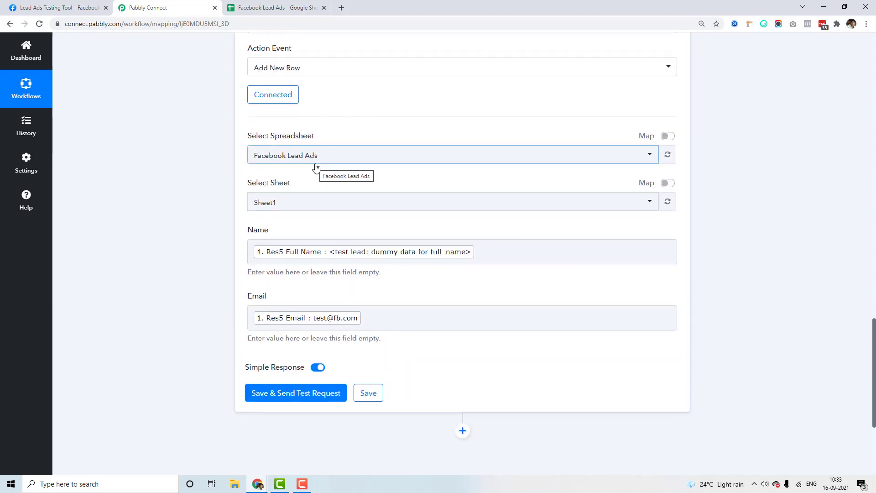
click(276, 259)
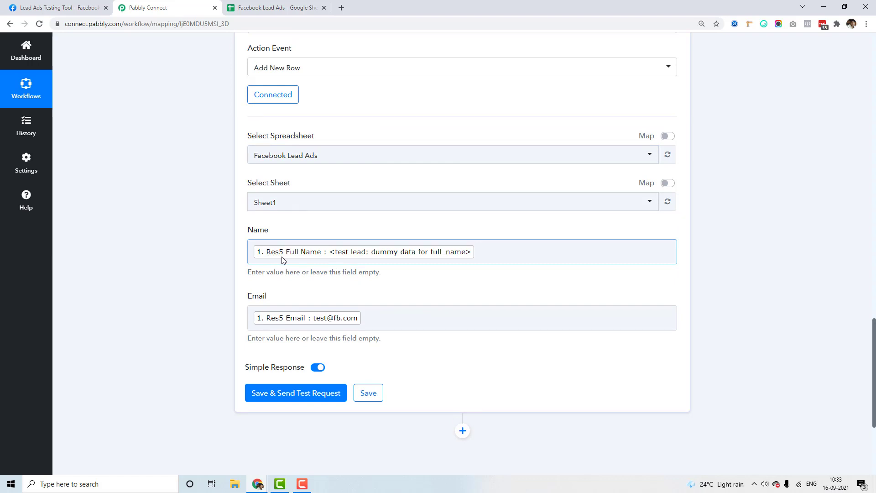
click(203, 281)
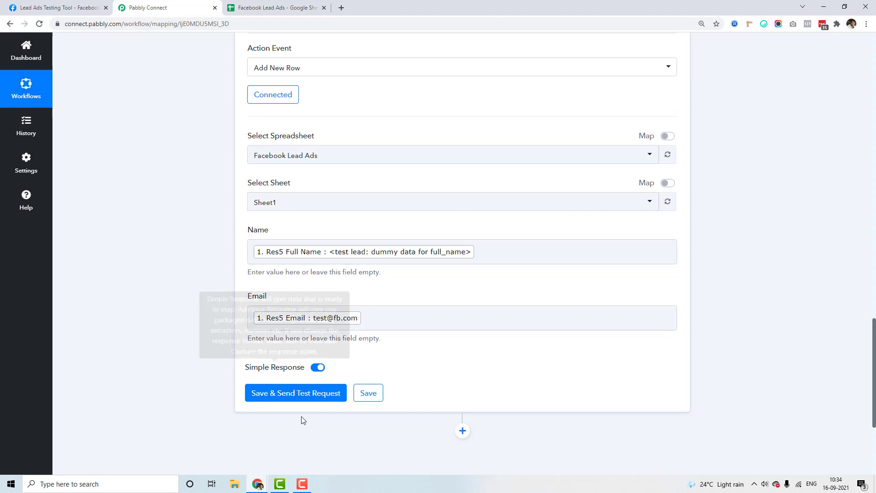
click(285, 395)
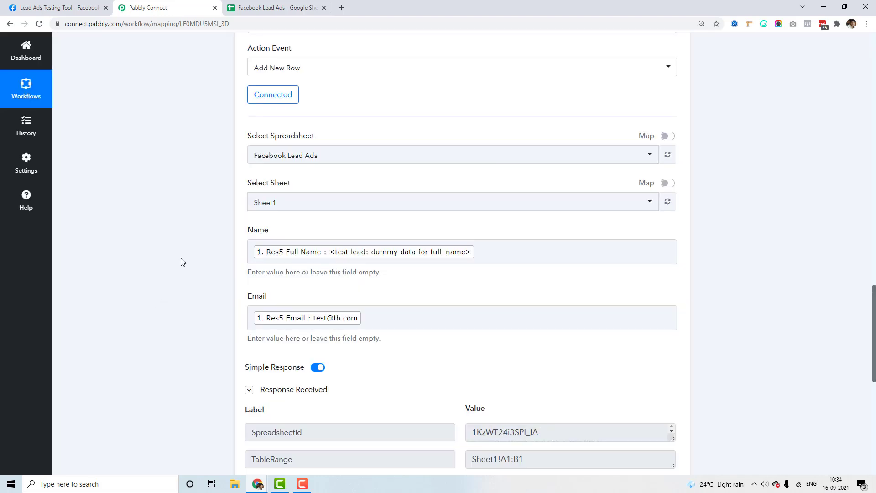
Check the new row in the Facebook Lead Ads spreadsheet and widen column A to fit the lead's name
click(315, 6)
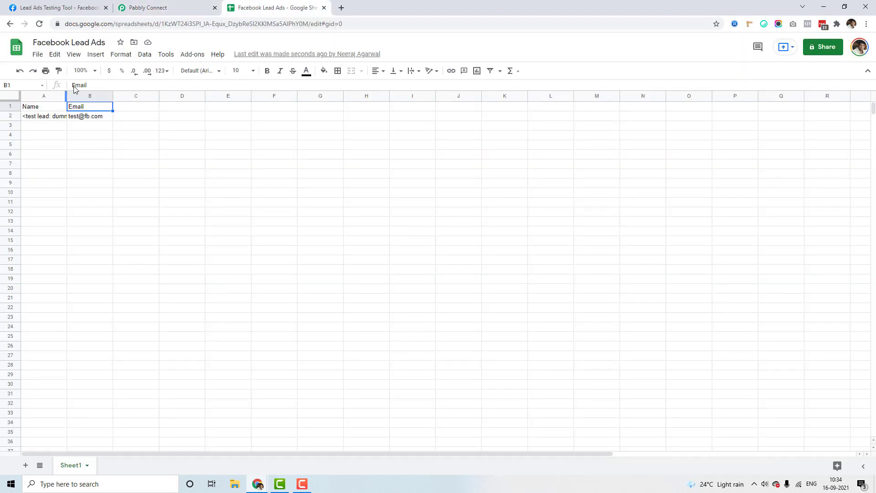
drag(76, 92, 144, 97)
click(249, 144)
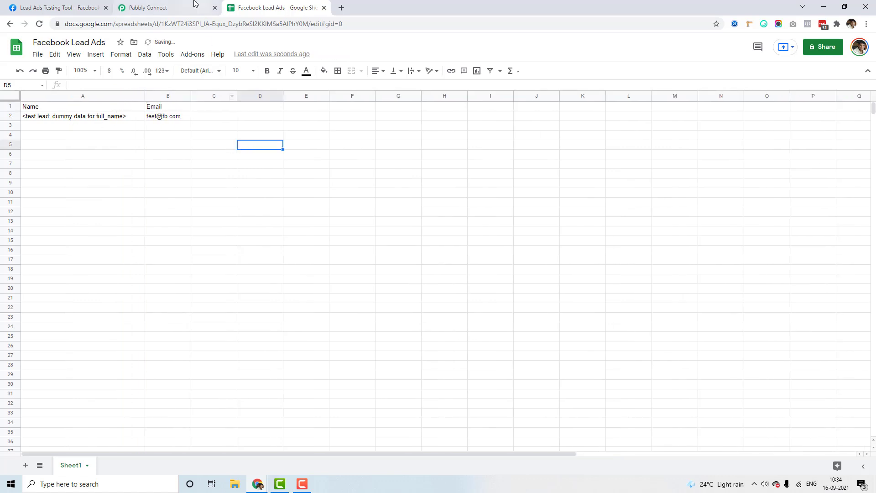
Return to the Pabbly Connect workflow, collapse the Facebook Lead Ads trigger and review the sequence of workflow steps
click(183, 8)
scroll(248, 269, down, 2)
scroll(432, 241, up, 14)
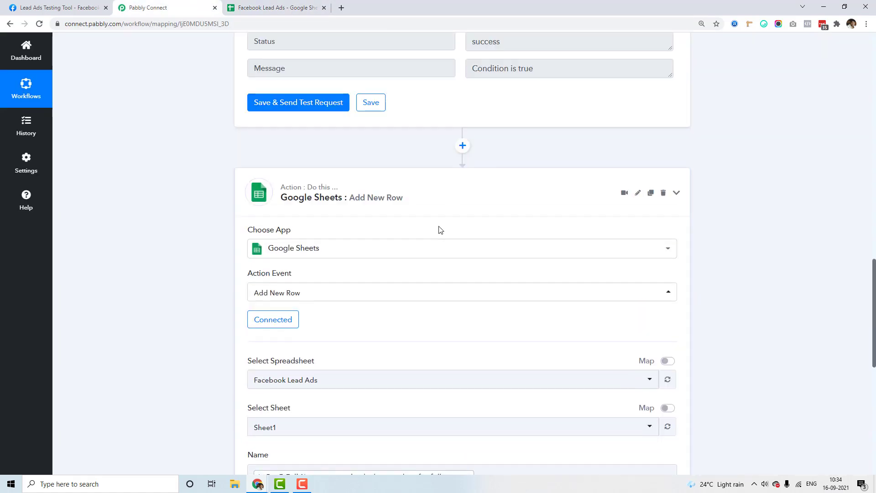
scroll(221, 164, up, 15)
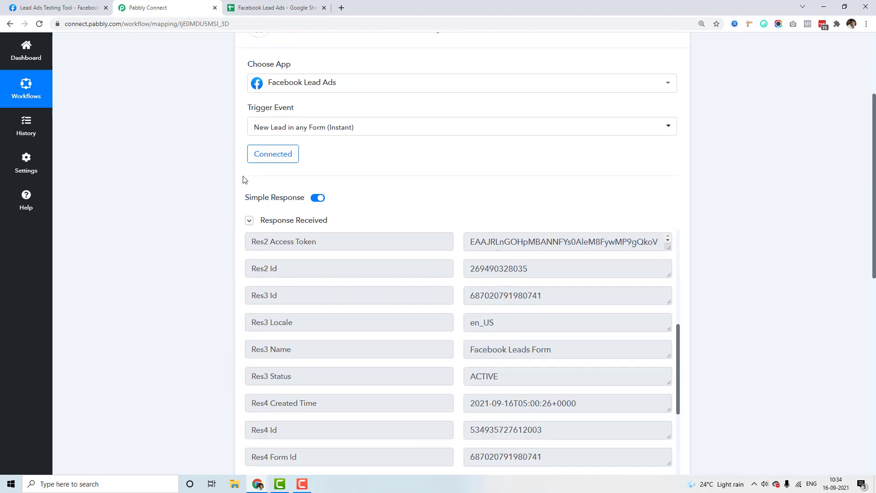
click(413, 161)
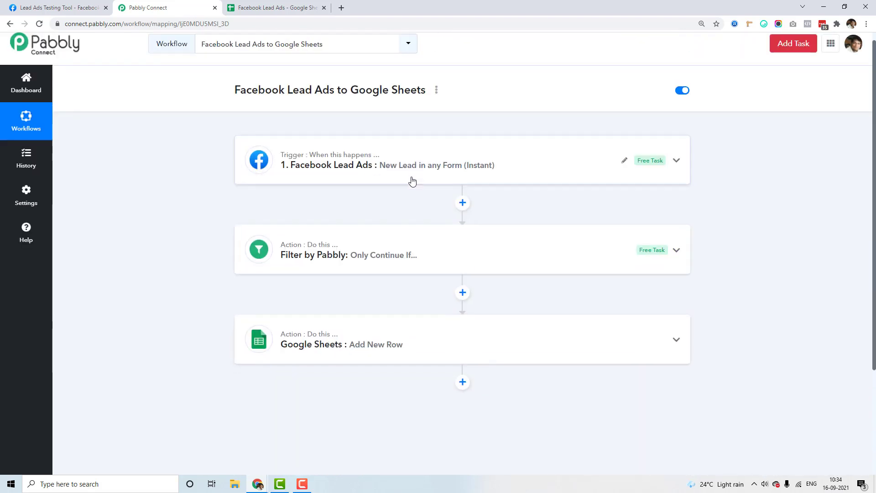
scroll(392, 207, down, 2)
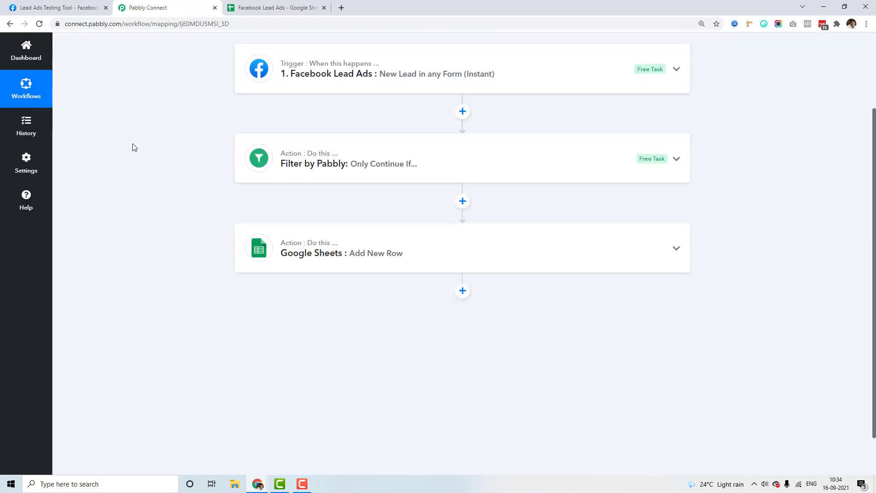
scroll(133, 147, up, 2)
Place the Lead Ads Testing Tool tab directly beside the spreadsheet tab and switch to the Facebook Lead Ads spreadsheet
drag(59, 8, 189, 18)
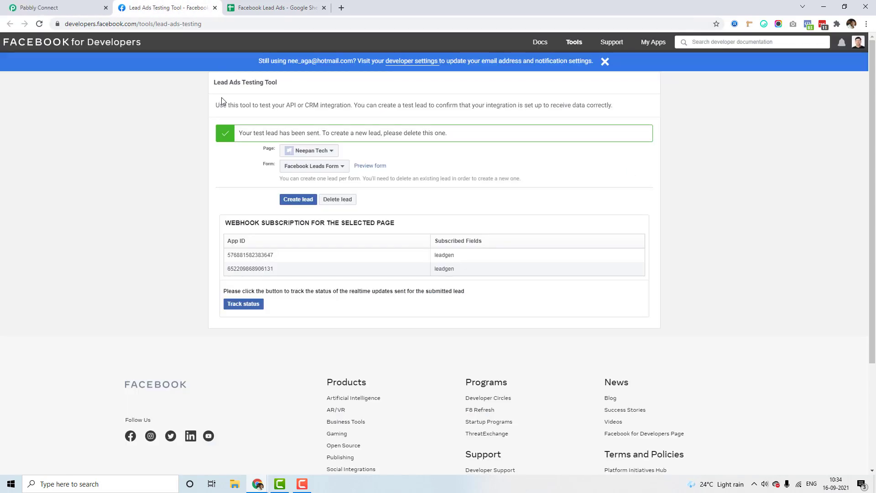
click(262, 5)
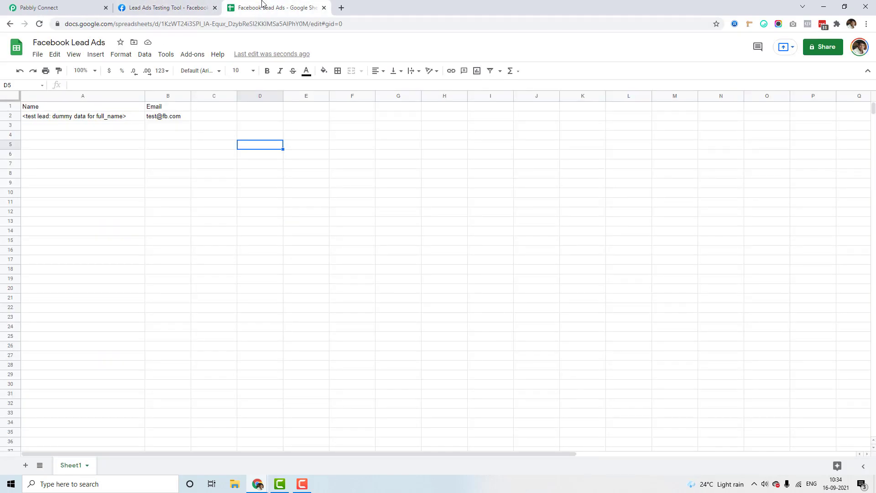
In the Lead Ads Testing Tool, delete the existing Facebook Leads Form test lead and create a new one
click(185, 4)
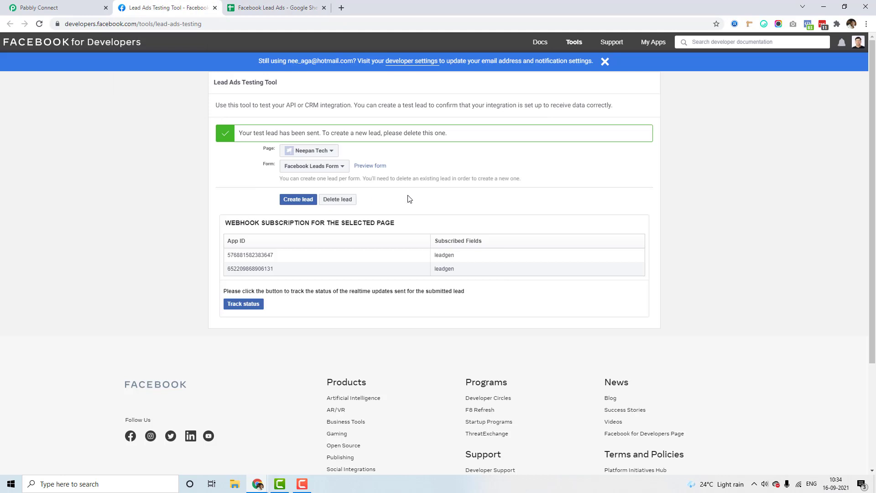
click(343, 203)
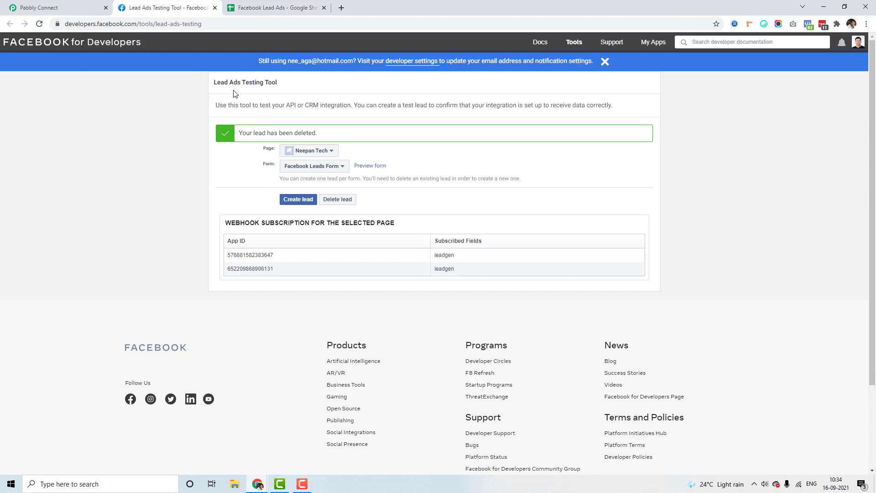
click(297, 199)
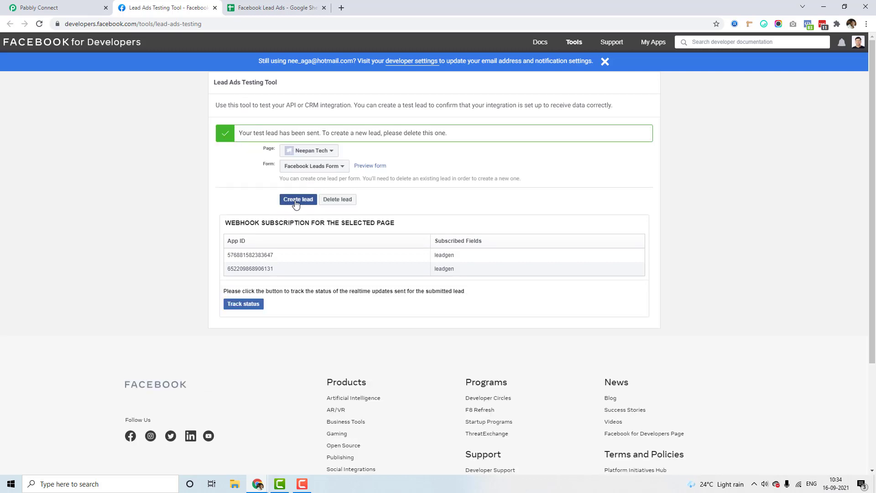
Check the Facebook Lead Ads spreadsheet for the row added by the new Facebook Leads Form lead
click(261, 6)
drag(109, 127, 174, 128)
click(209, 130)
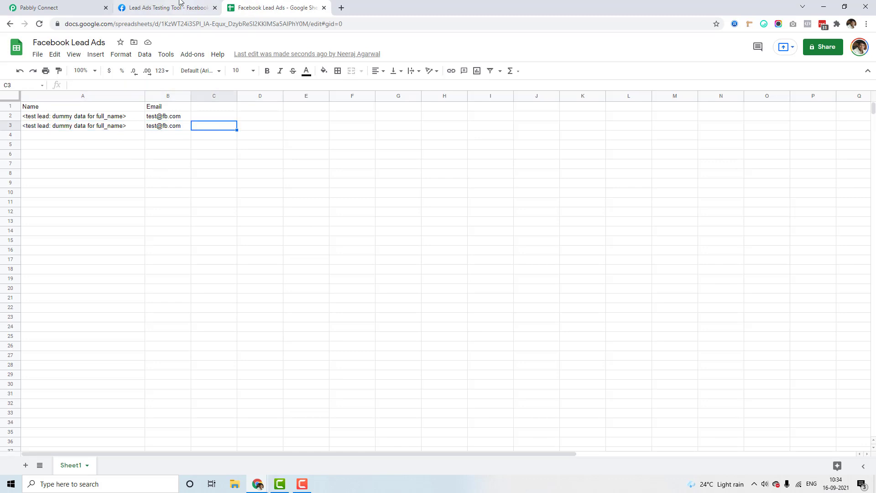
key(ctrl+shift+Tab)
key(ctrl+Tab)
Return to the Lead Ads Testing Tool, choose Testing Form1 as the form and delete its existing test lead
click(161, 4)
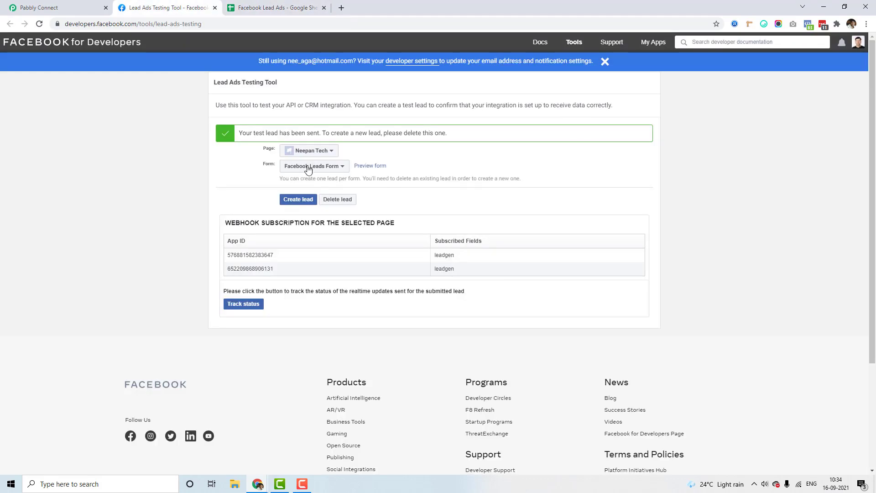
click(316, 166)
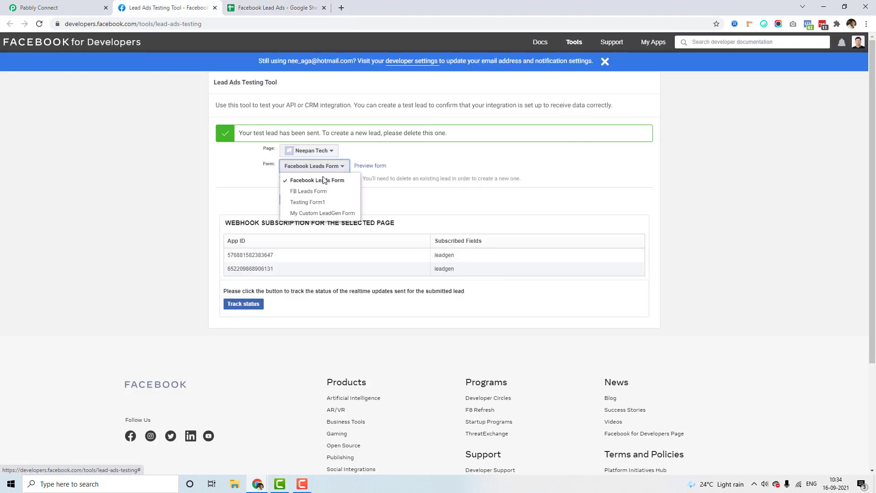
click(326, 203)
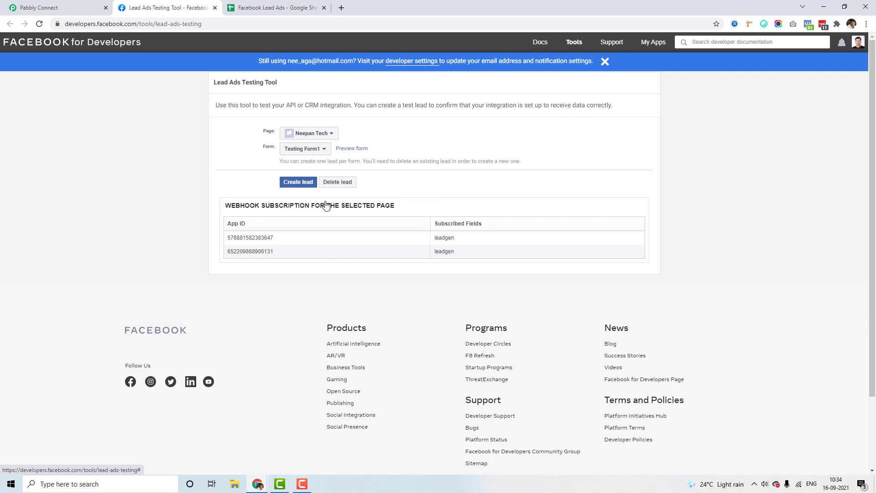
click(348, 184)
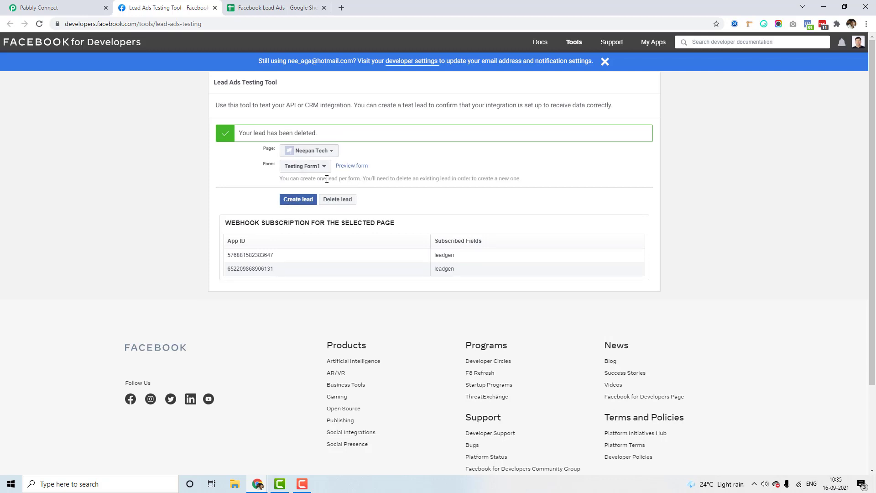
Review the Filter by Pabbly condition in the workflow, then create a test lead for Testing Form1 in the Lead Ads Testing Tool
click(50, 8)
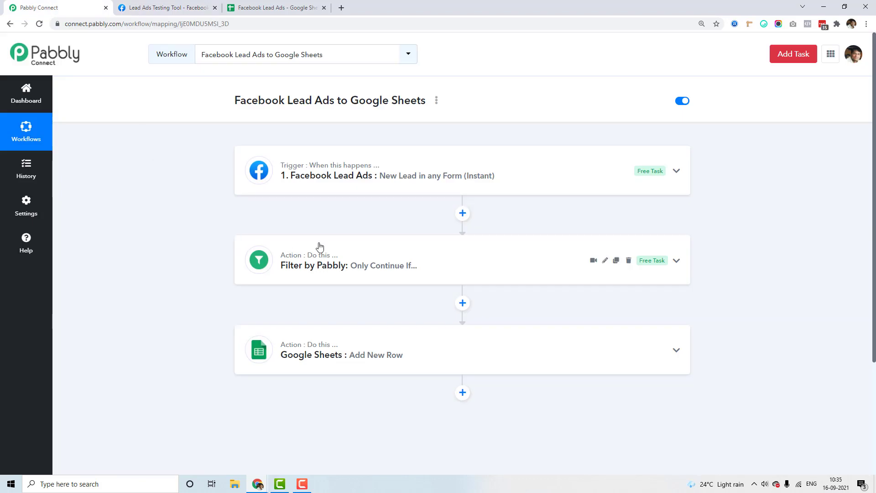
click(376, 256)
scroll(377, 258, down, 4)
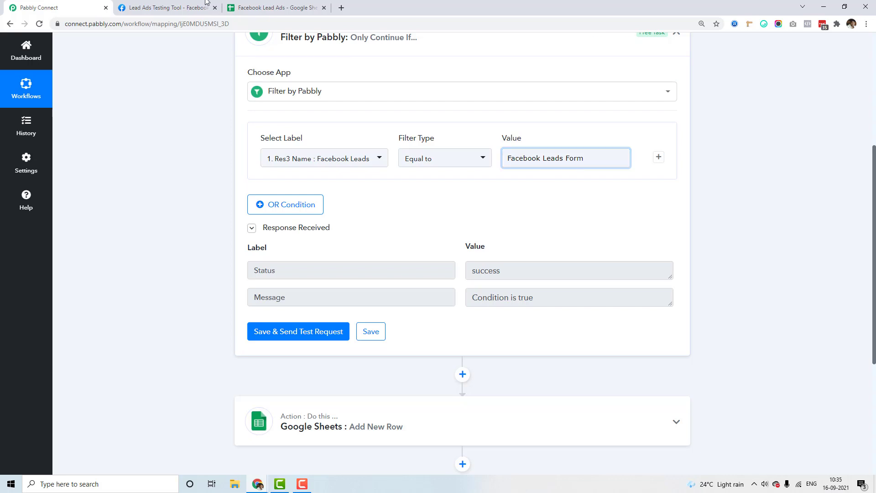
click(192, 5)
click(302, 199)
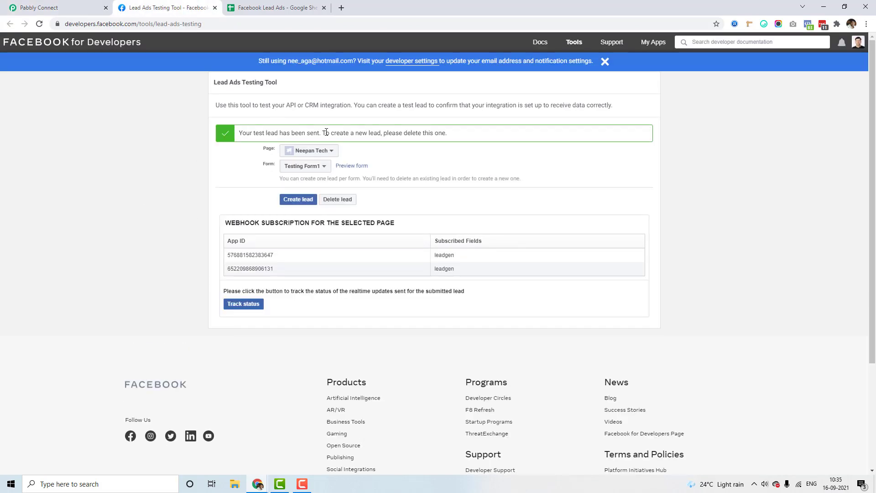
Look over the Pabbly workflow, then check the Facebook Lead Ads spreadsheet for any row from the Testing Form1 lead
click(55, 8)
scroll(393, 234, up, 3)
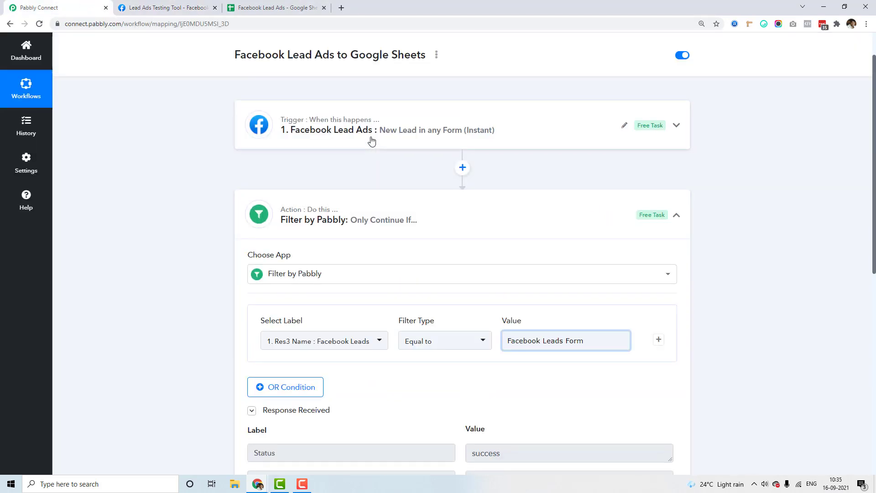
click(177, 6)
click(263, 7)
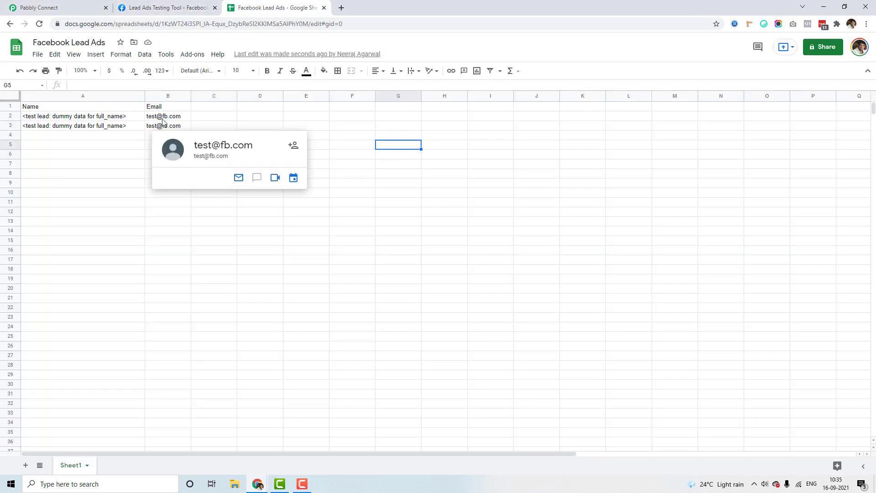
click(113, 138)
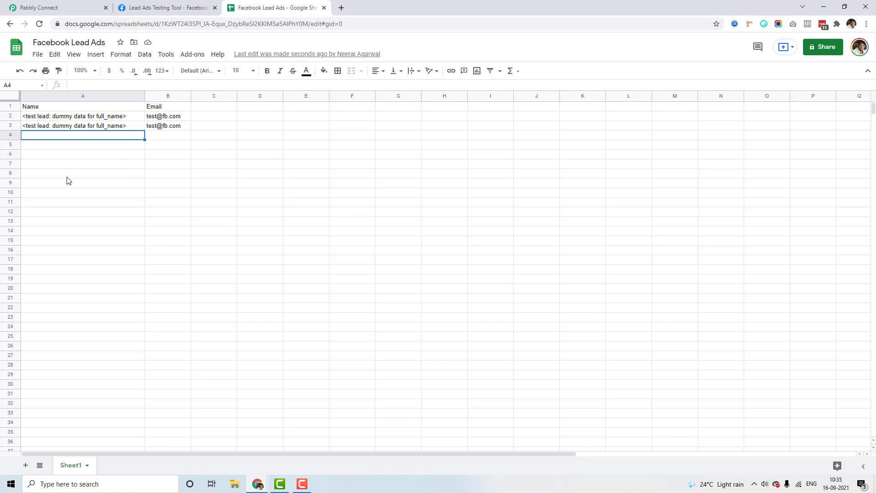
Switch to Pabbly Connect and review the task history of the Facebook Lead Ads to Google Sheets workflow
click(46, 7)
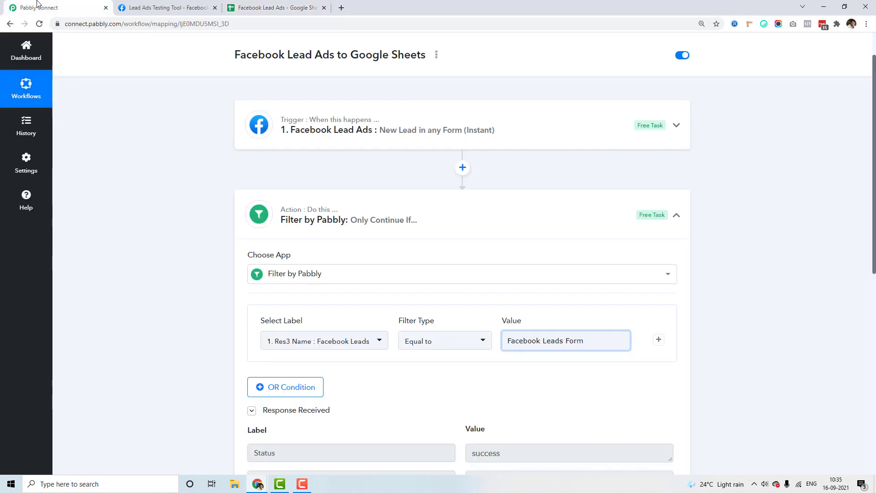
click(26, 125)
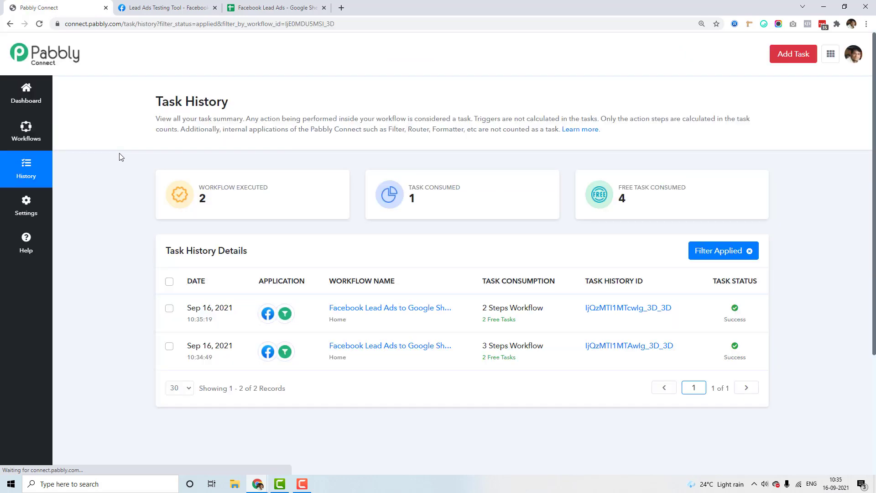
scroll(117, 163, down, 2)
right_click(112, 180)
click(130, 207)
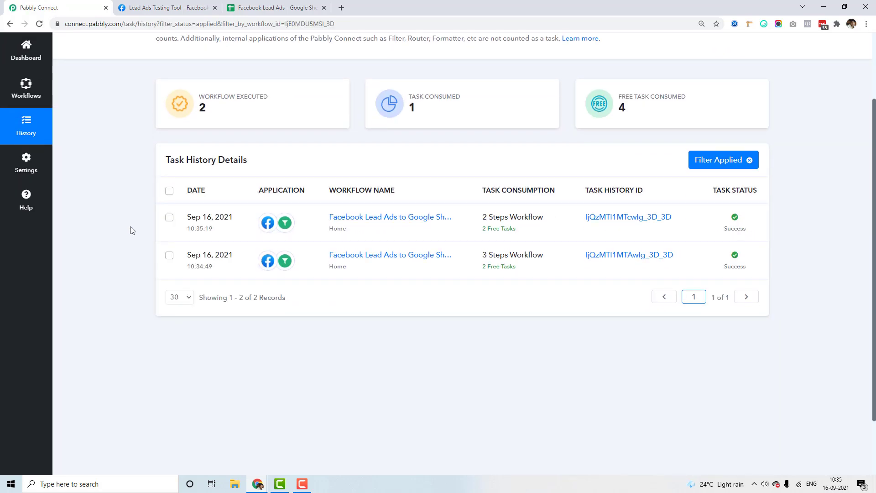
scroll(131, 229, up, 1)
Open the 10:35:19 execution and examine the Filter by Pabbly step's condition, incoming data, and output status and message
click(466, 271)
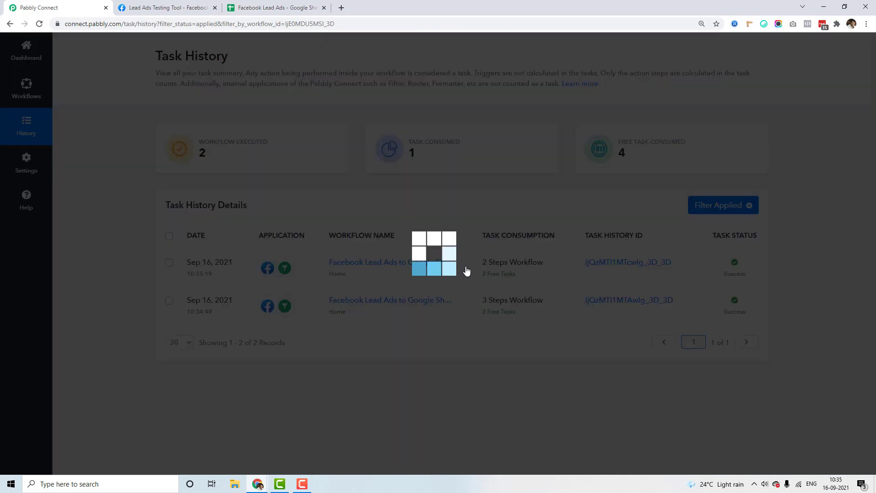
click(593, 171)
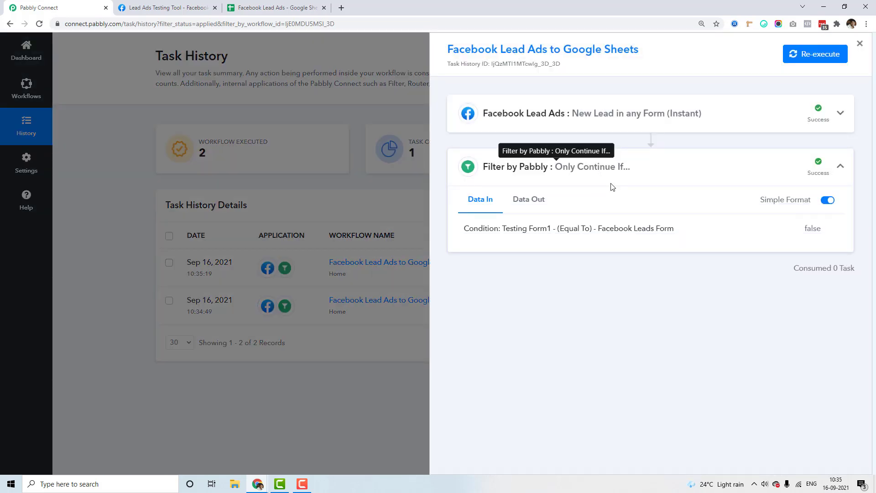
drag(598, 229, 673, 228)
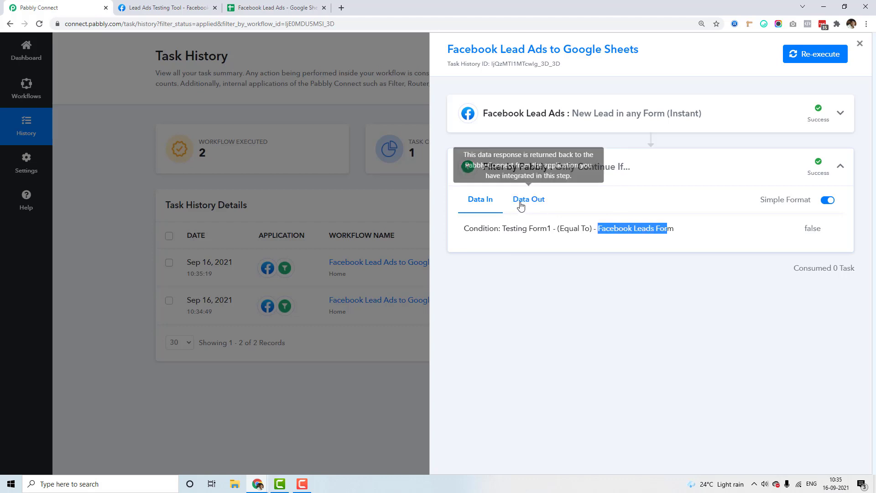
click(529, 201)
double_click(614, 229)
triple_click(635, 256)
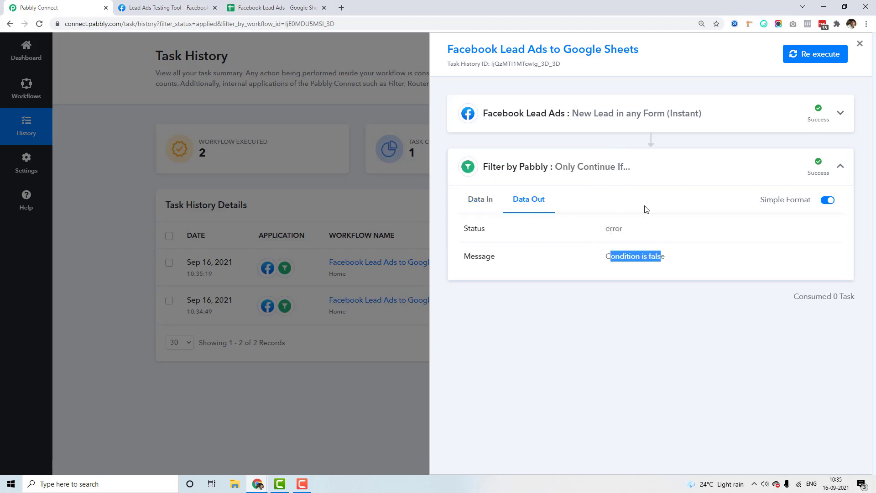
Examine the Facebook Lead Ads trigger data of this execution, including the form name in Res3 Name
click(598, 101)
scroll(603, 141, down, 7)
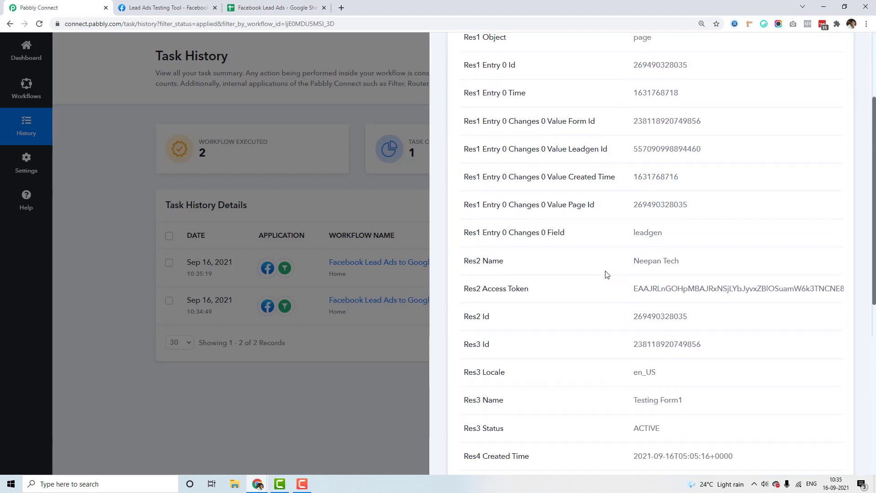
scroll(668, 274, down, 3)
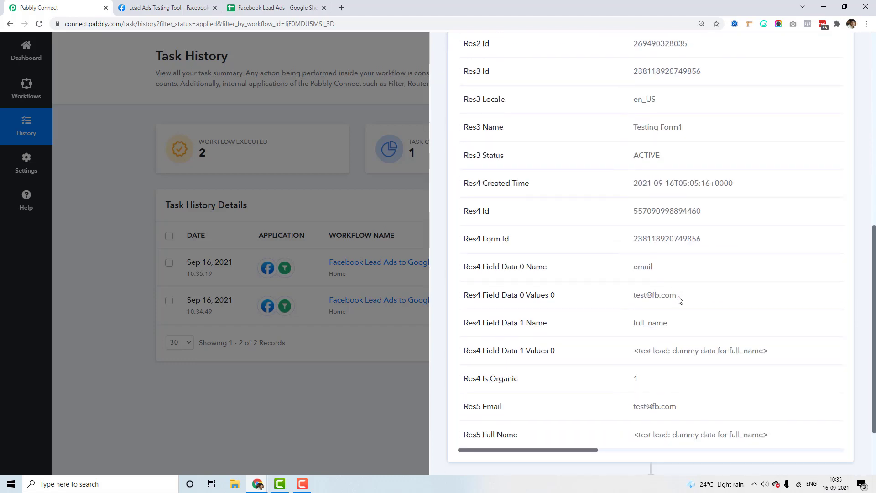
scroll(681, 308, up, 5)
drag(683, 307, 627, 313)
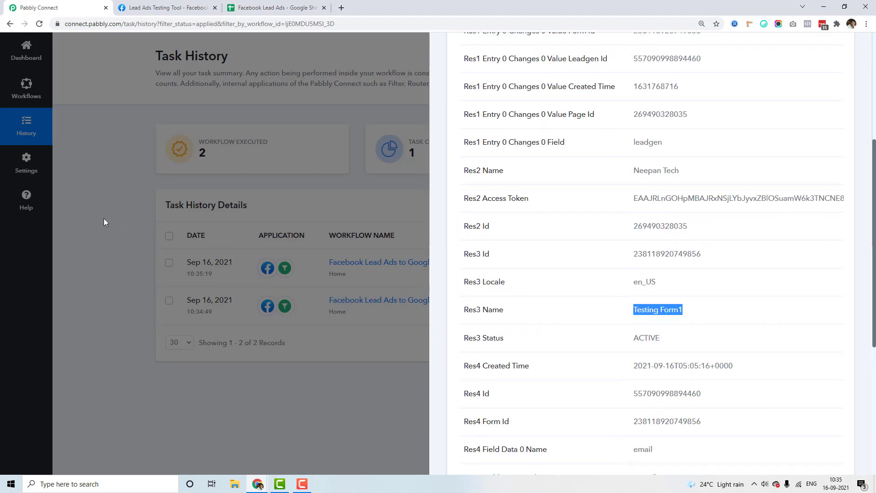
scroll(564, 194, up, 4)
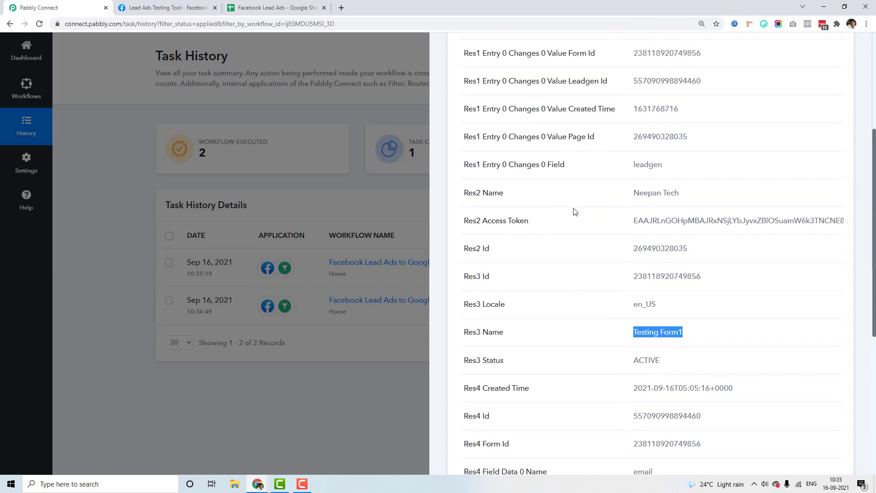
Close the execution details, glance at the spreadsheet again, and reopen the Facebook Lead Ads to Google Sheets workflow from the dashboard
click(88, 194)
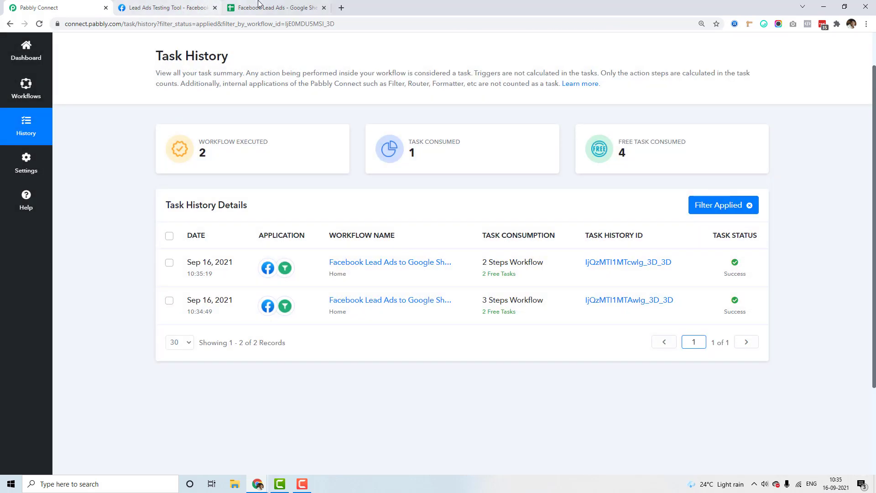
click(274, 7)
click(169, 7)
click(16, 2)
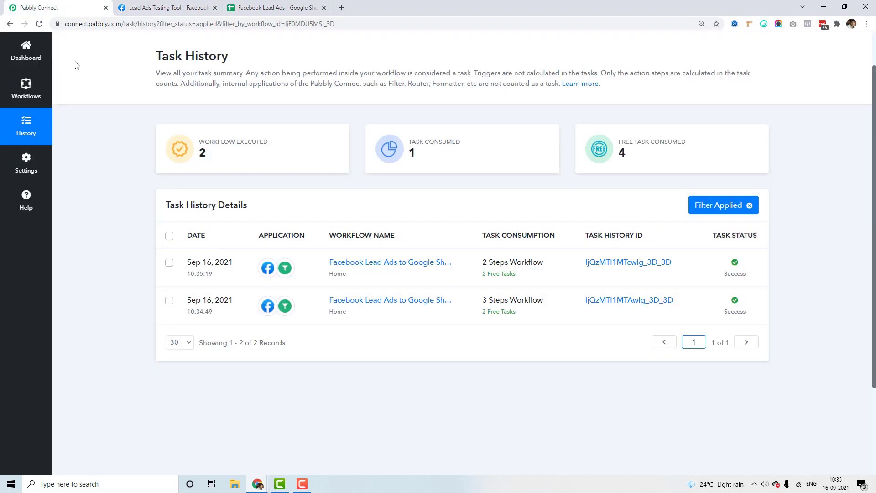
click(28, 55)
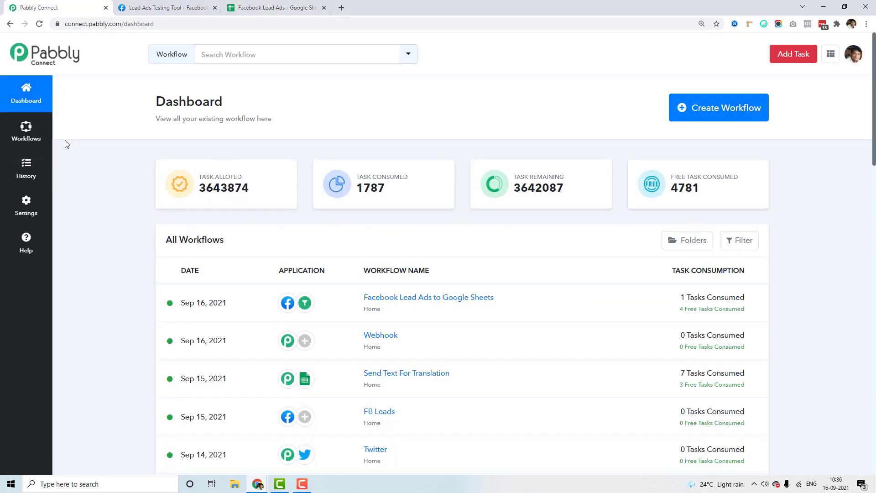
click(415, 299)
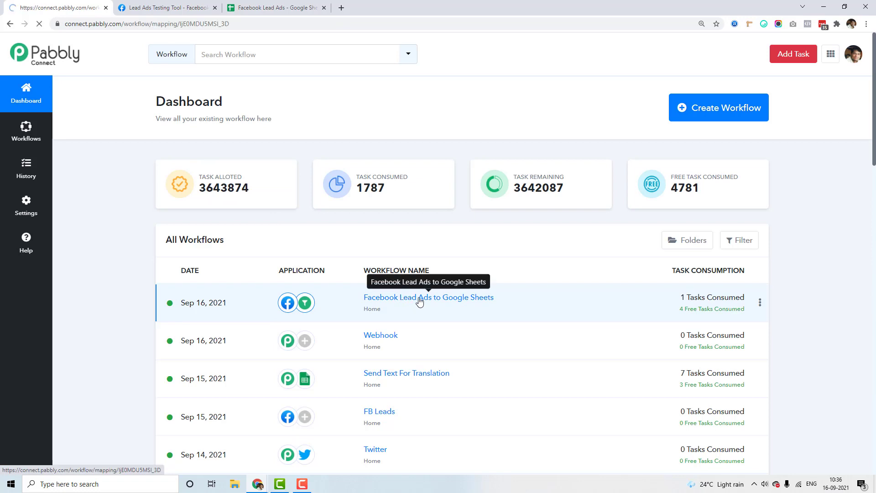
scroll(196, 309, down, 3)
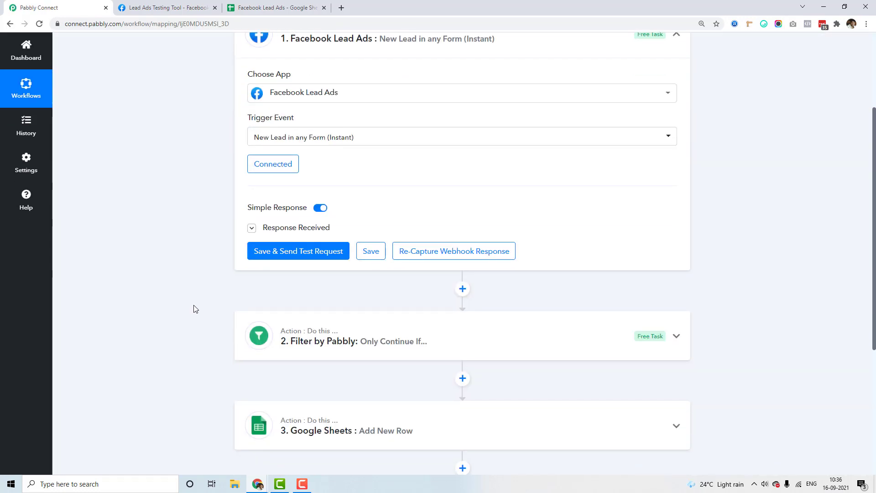
right_click(301, 484)
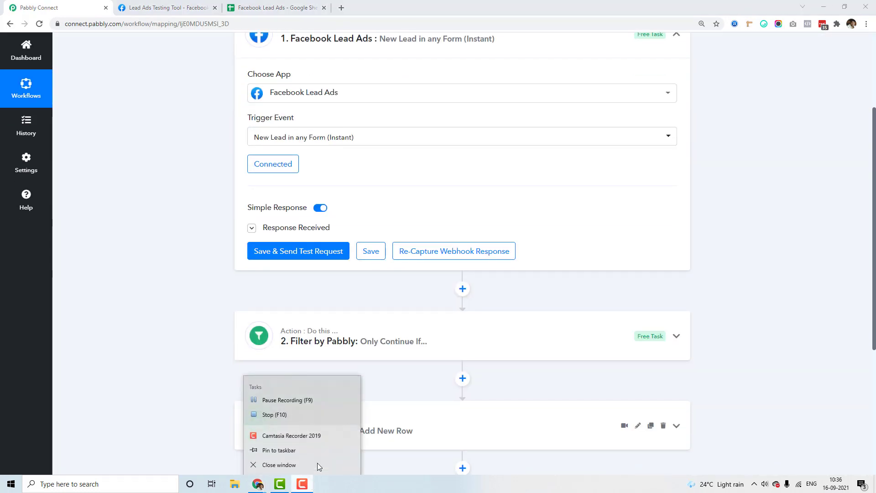